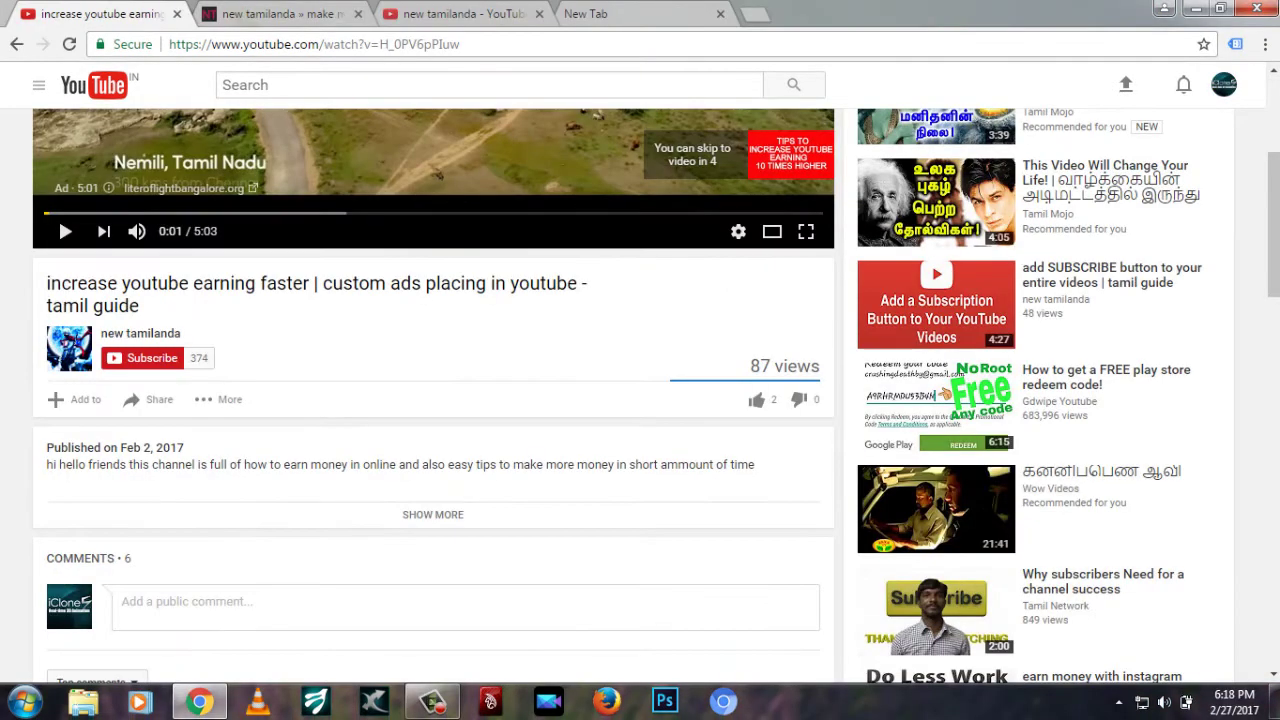
Step: Subscribe to the new tamilanda channel and save the option to receive all notifications for it
left_click(142, 358)
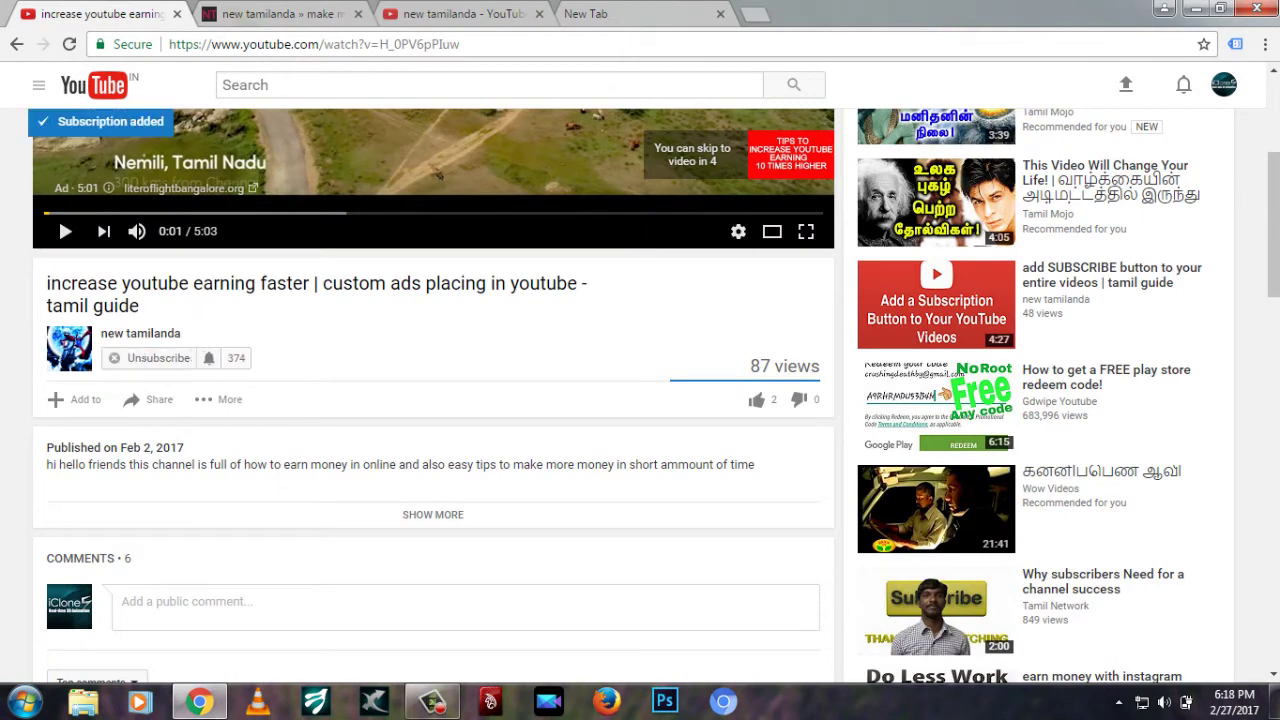
left_click(203, 358)
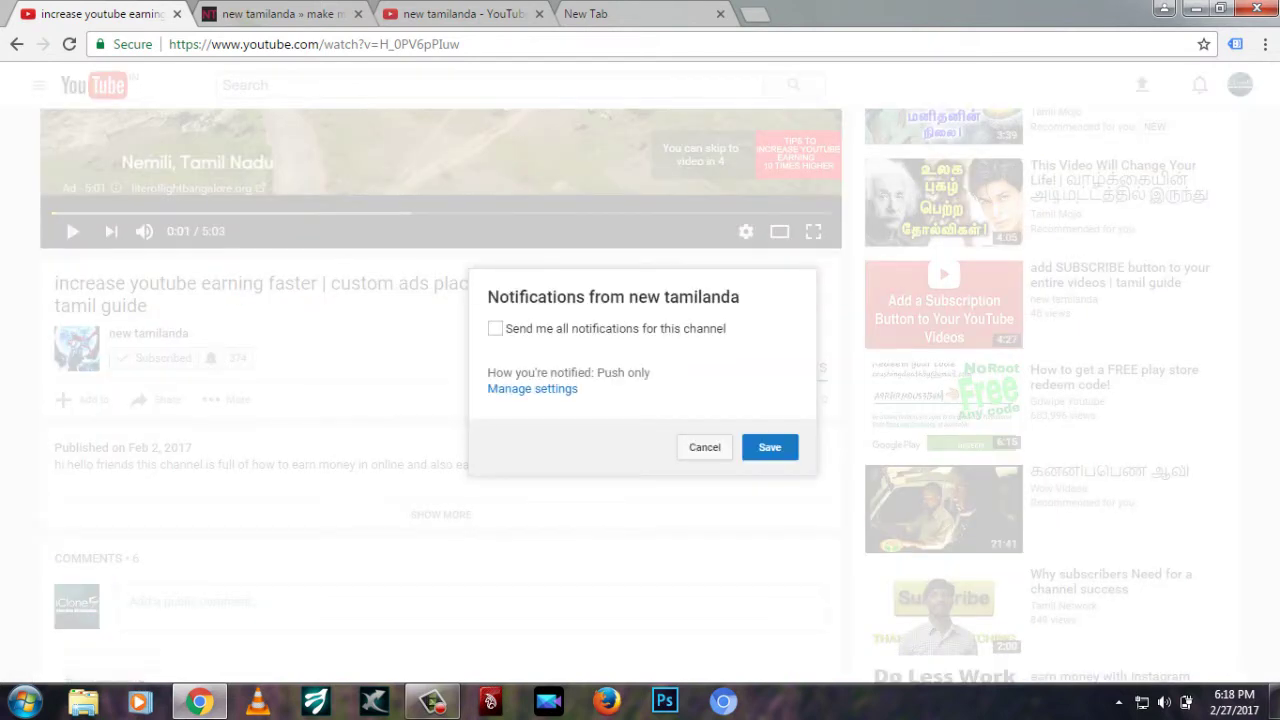
left_click(495, 328)
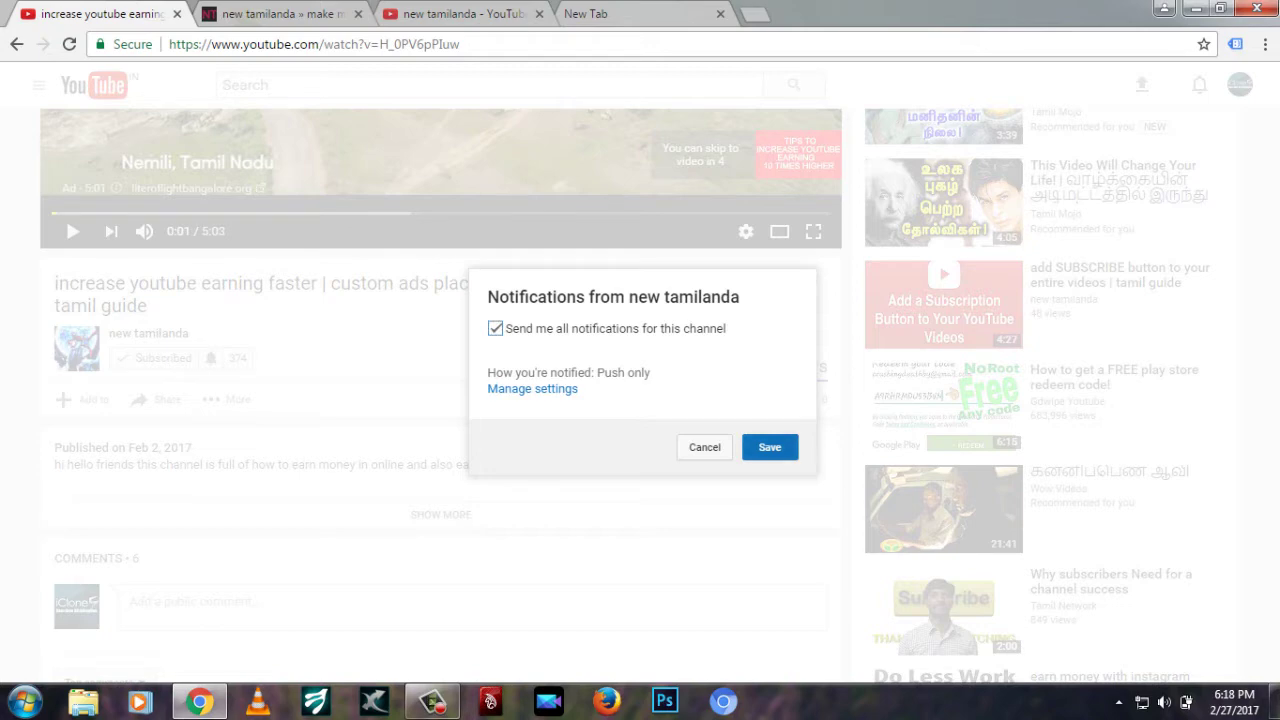
left_click(769, 447)
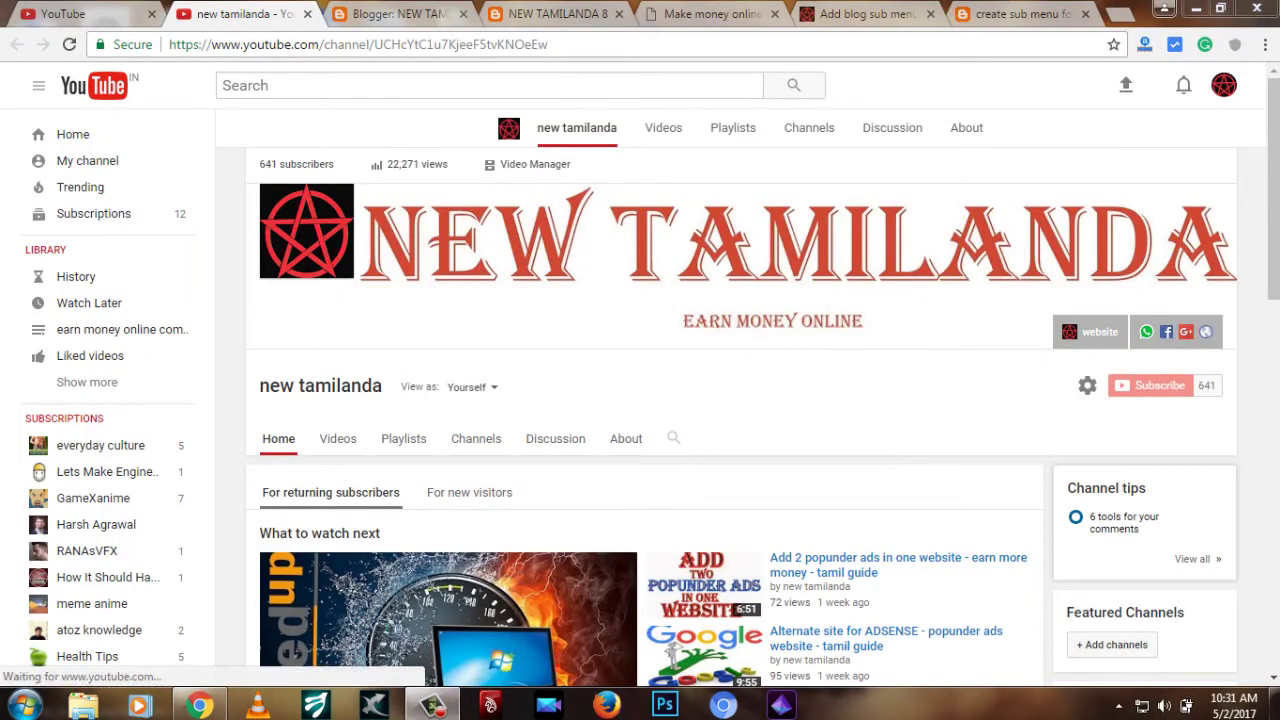
Step: Look over the menu bar on the published NEW TAMILANDA 8 blog and return to its Blogger layout page
key("ctrl+Tab")
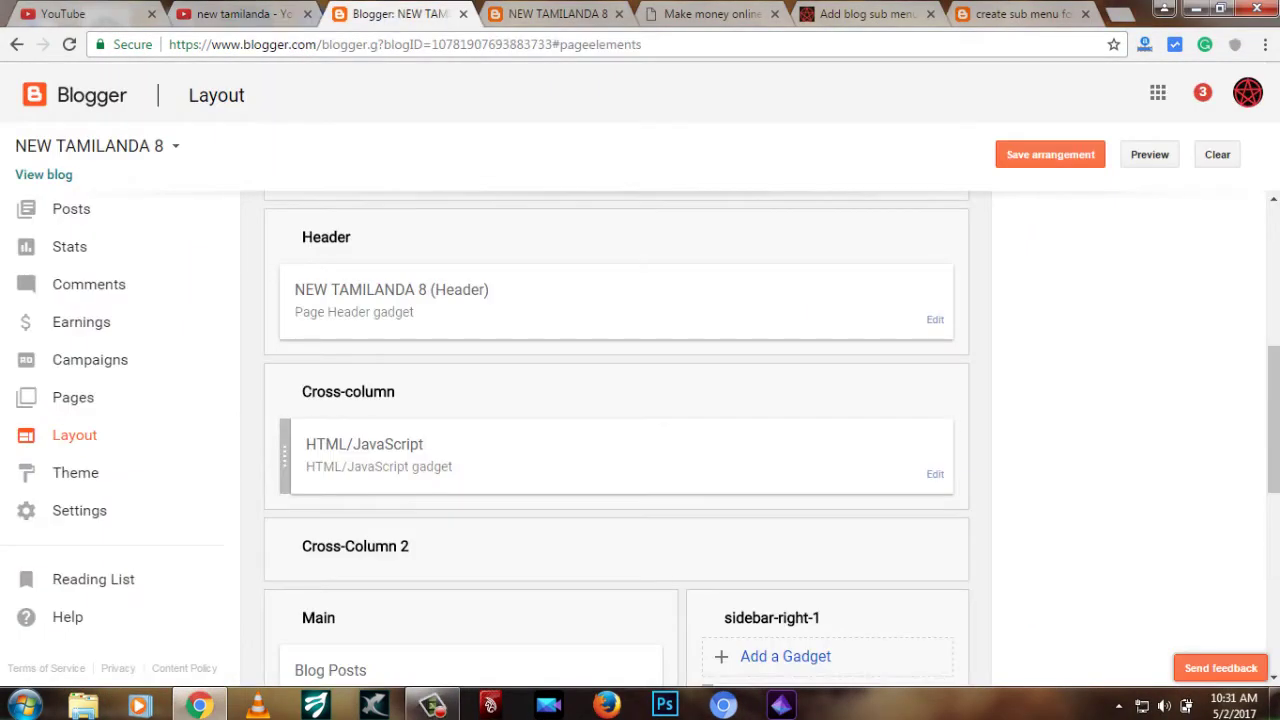
key("ctrl+Tab")
mouse_move(310, 254)
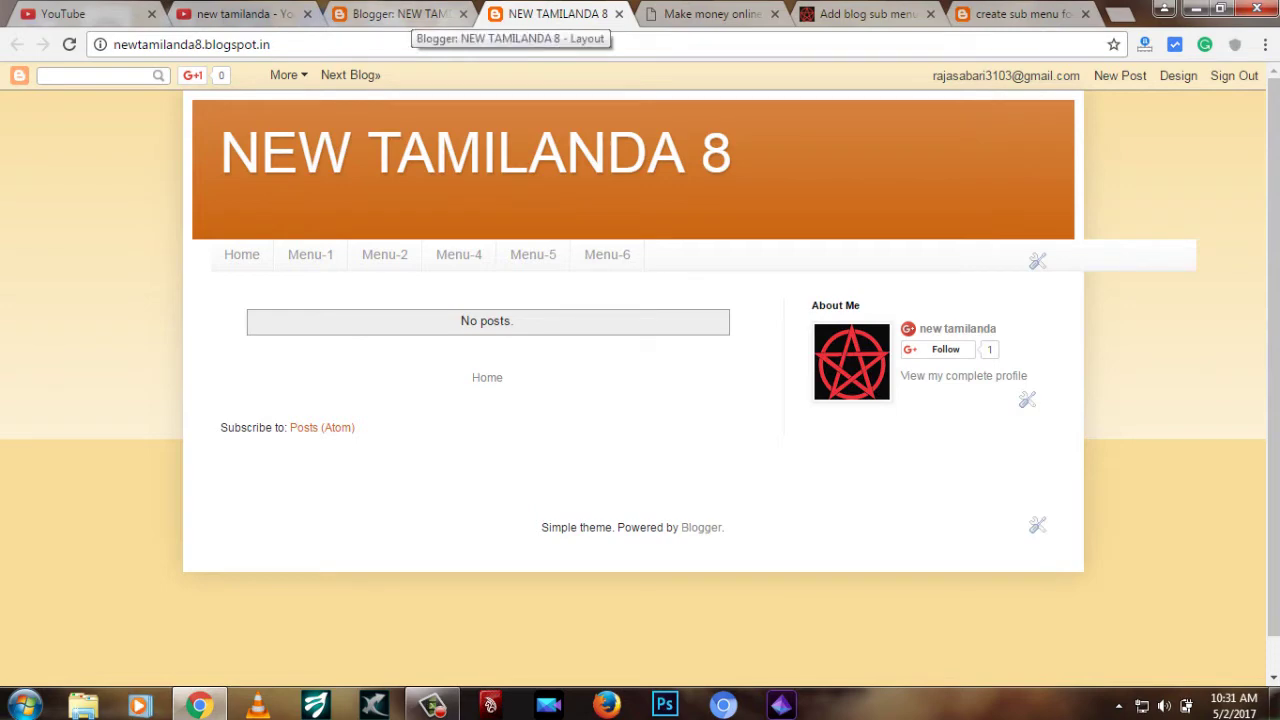
left_click(400, 14)
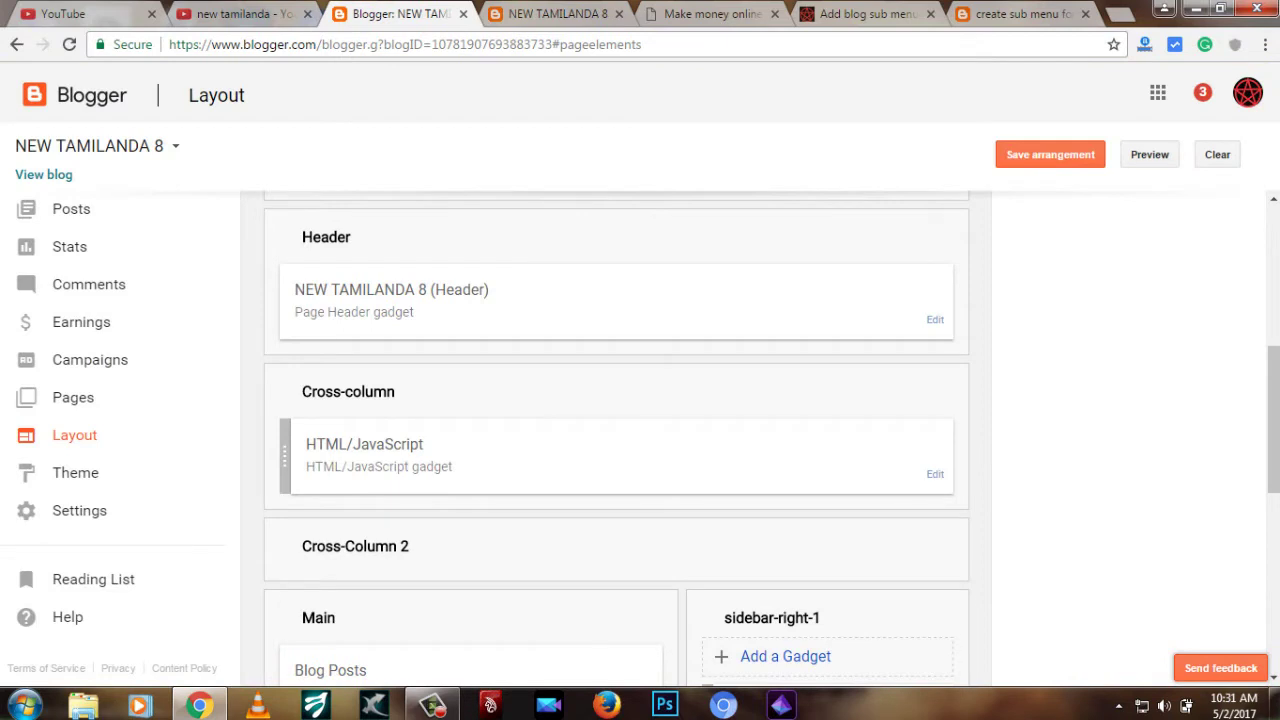
Step: Open the cross-column HTML/JavaScript gadget for editing and highlight the Home label in its menu code
left_click(785, 656)
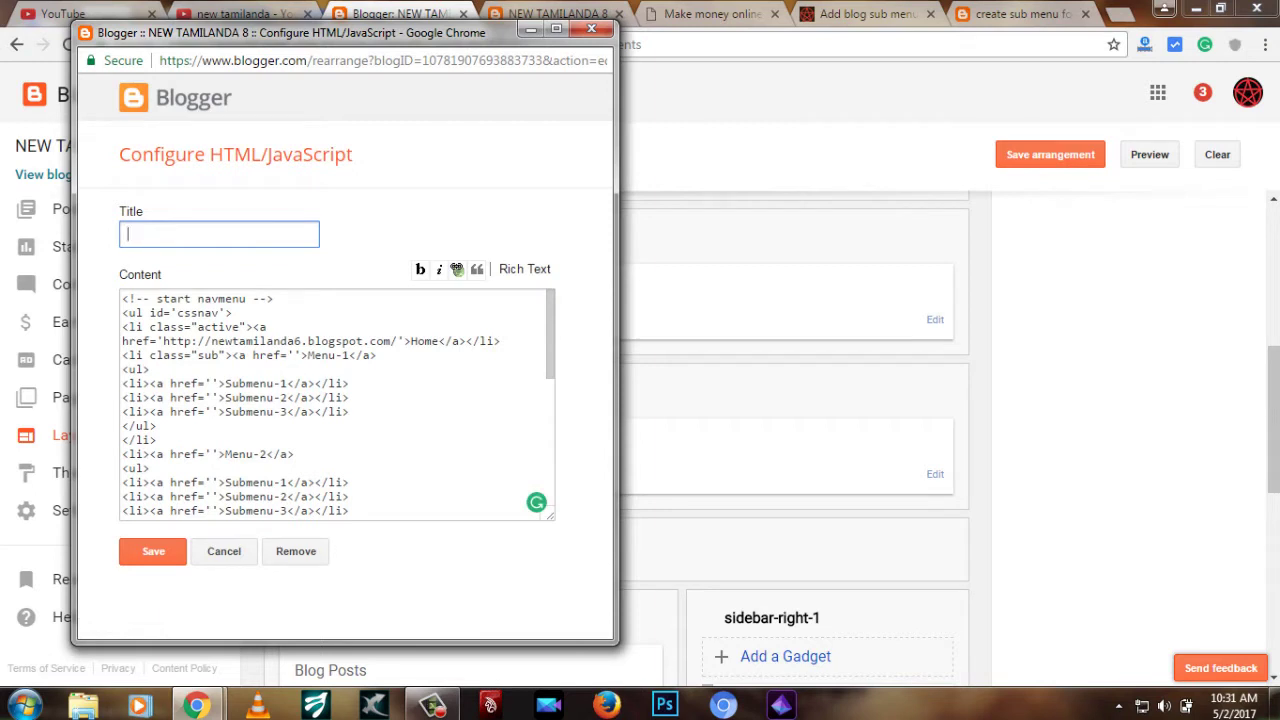
scroll(336, 404, "down", 4)
scroll(335, 405, "up", 10)
double_click(424, 341)
key("shift+Right")
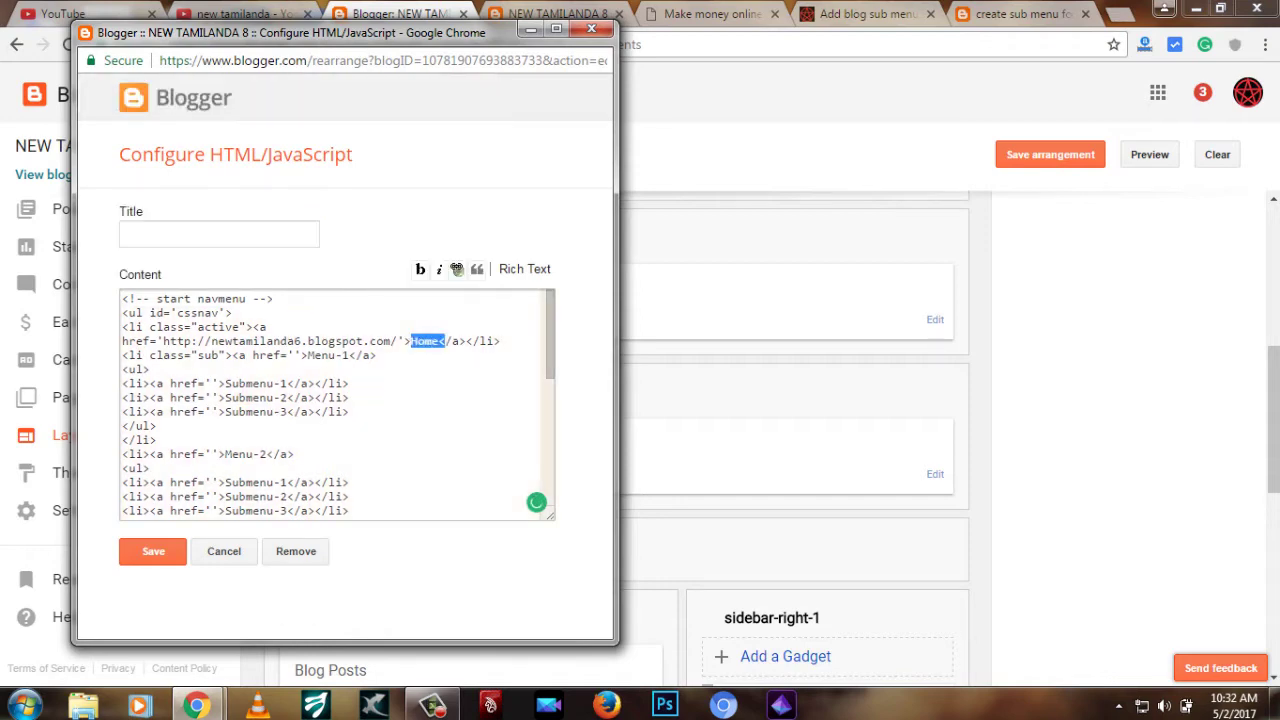
Step: Check the Home item on the published blog and highlight its link address, newtamilanda6.blogspot.com, in the gadget code
left_click(560, 13)
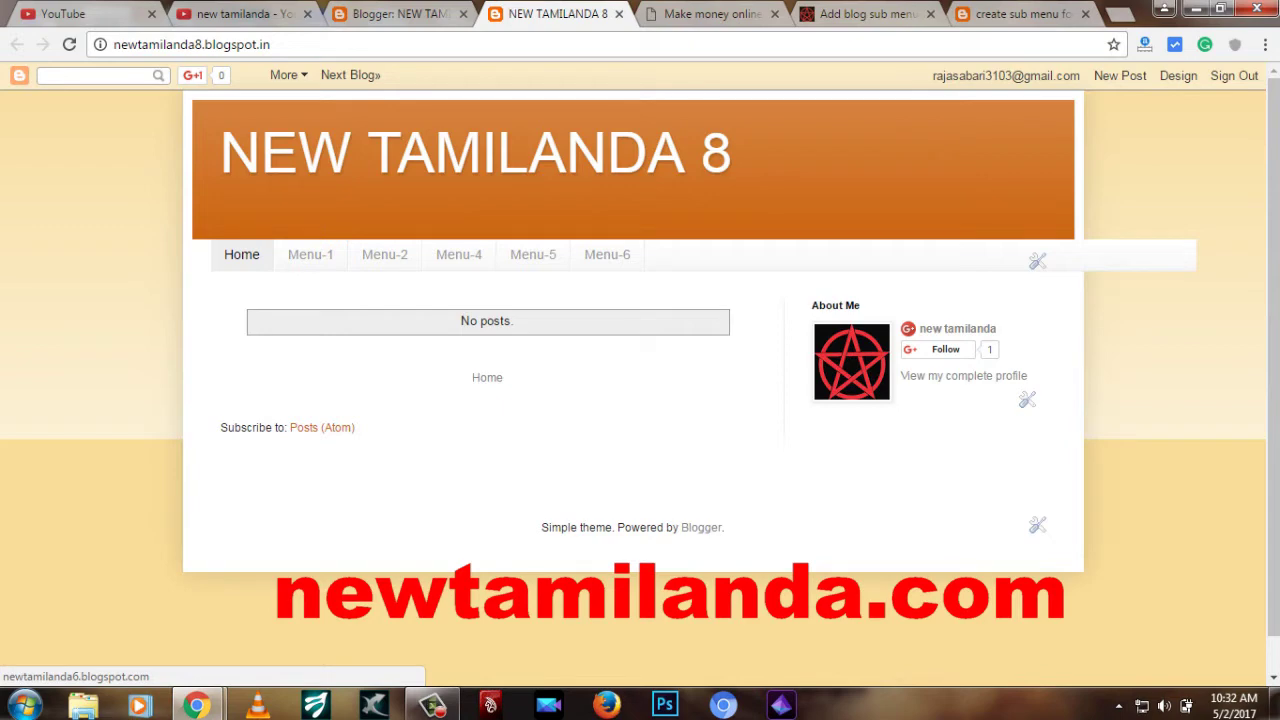
key("ctrl+shift+Tab")
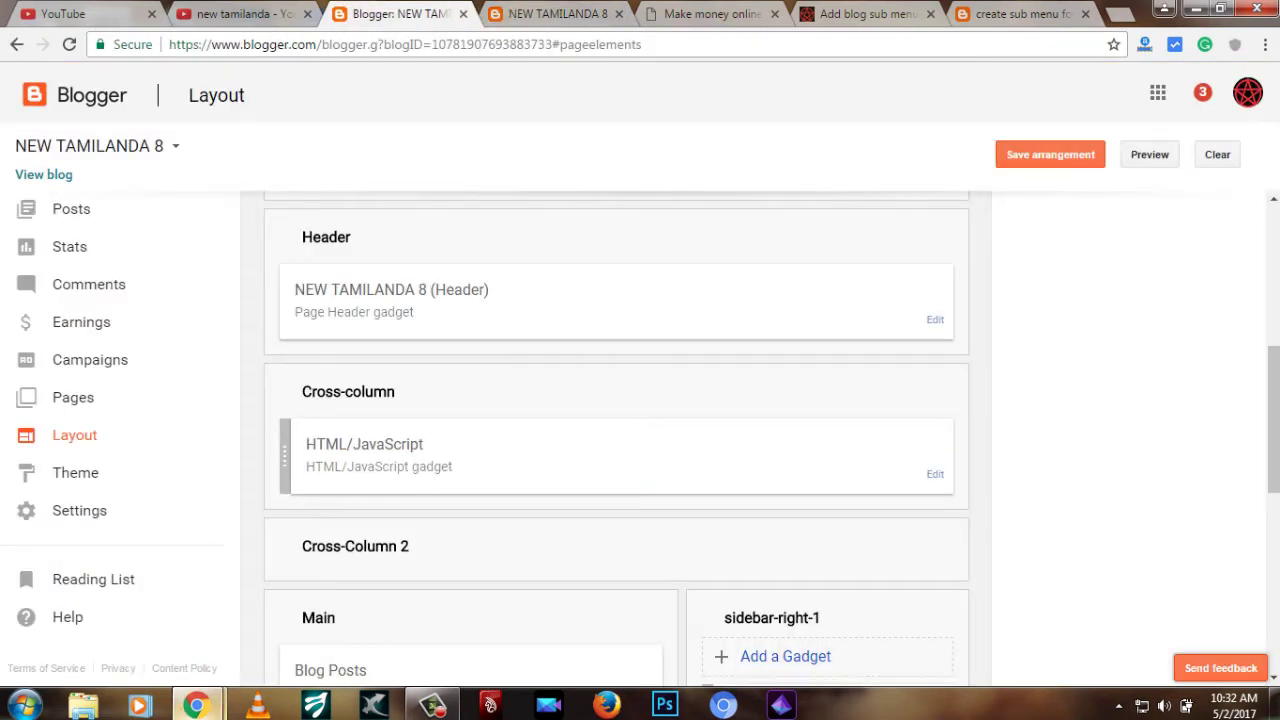
mouse_move(196, 705)
left_click(329, 610)
left_click_drag(391, 341, 210, 341)
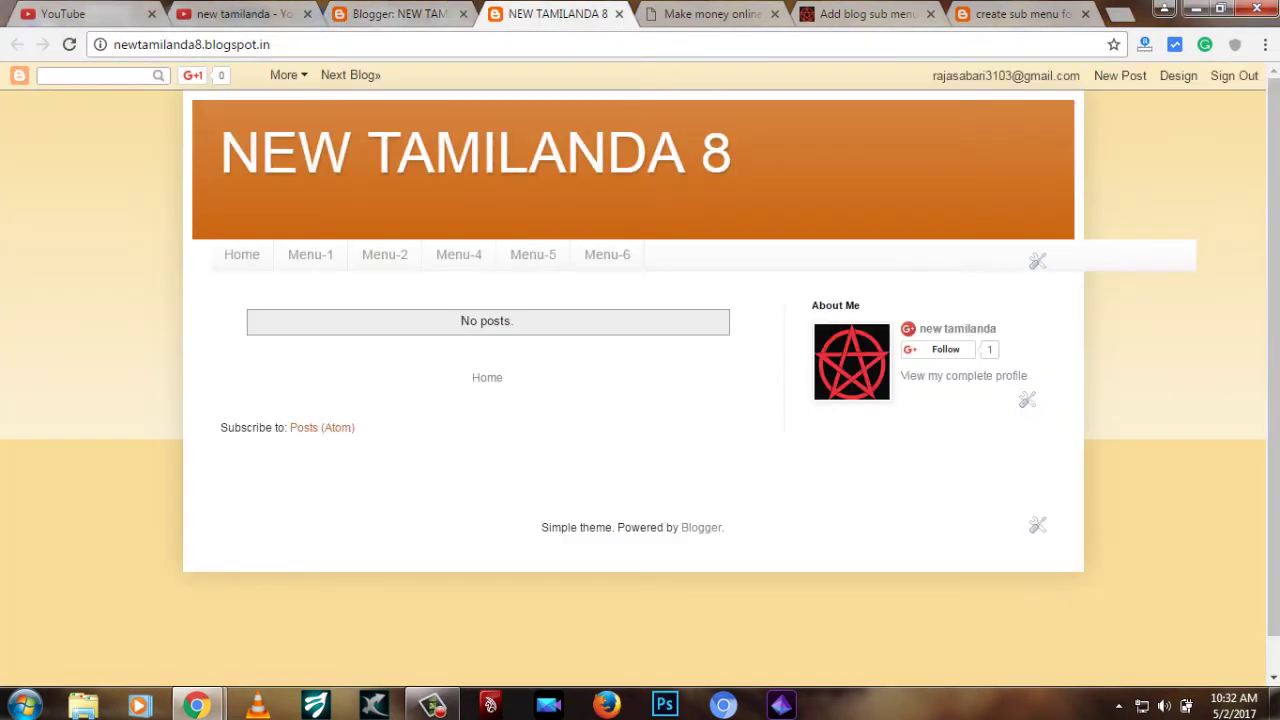
Step: Check Menu-1 on the published blog and rename that menu "online money" in the gadget code
mouse_move(310, 254)
key("ctrl+shift+Tab")
mouse_move(196, 705)
left_click(325, 615)
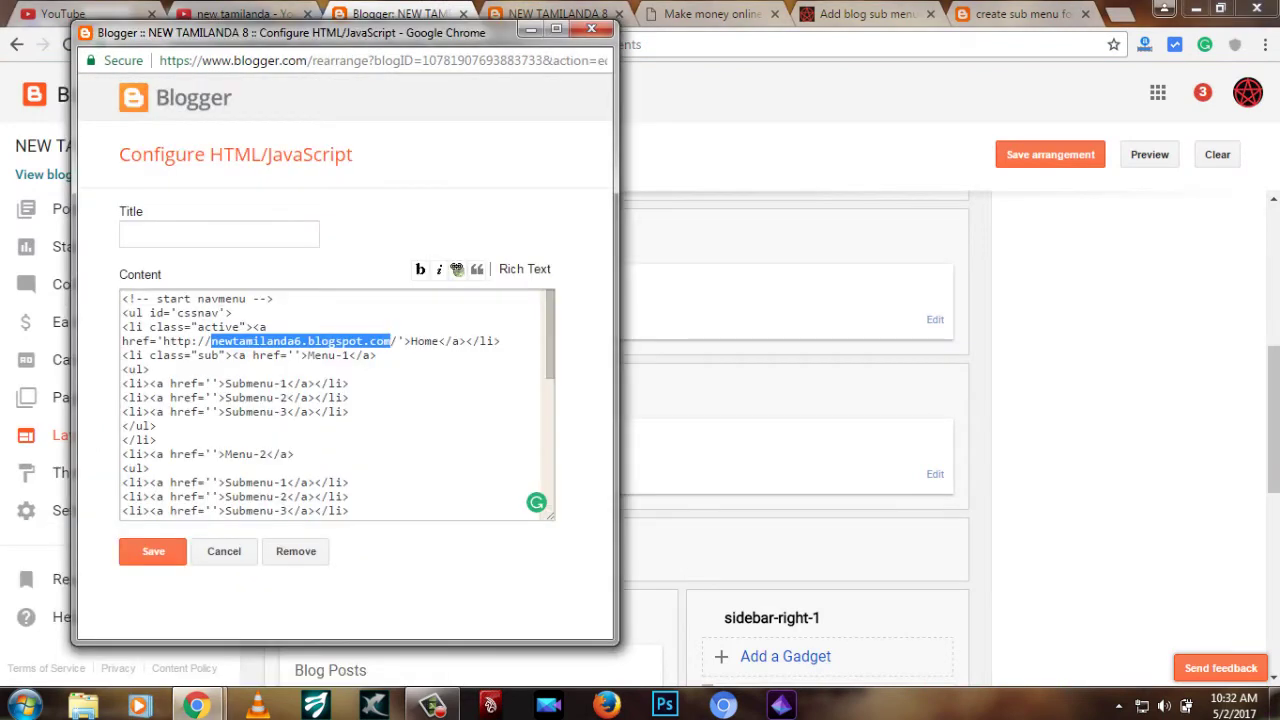
left_click(232, 383)
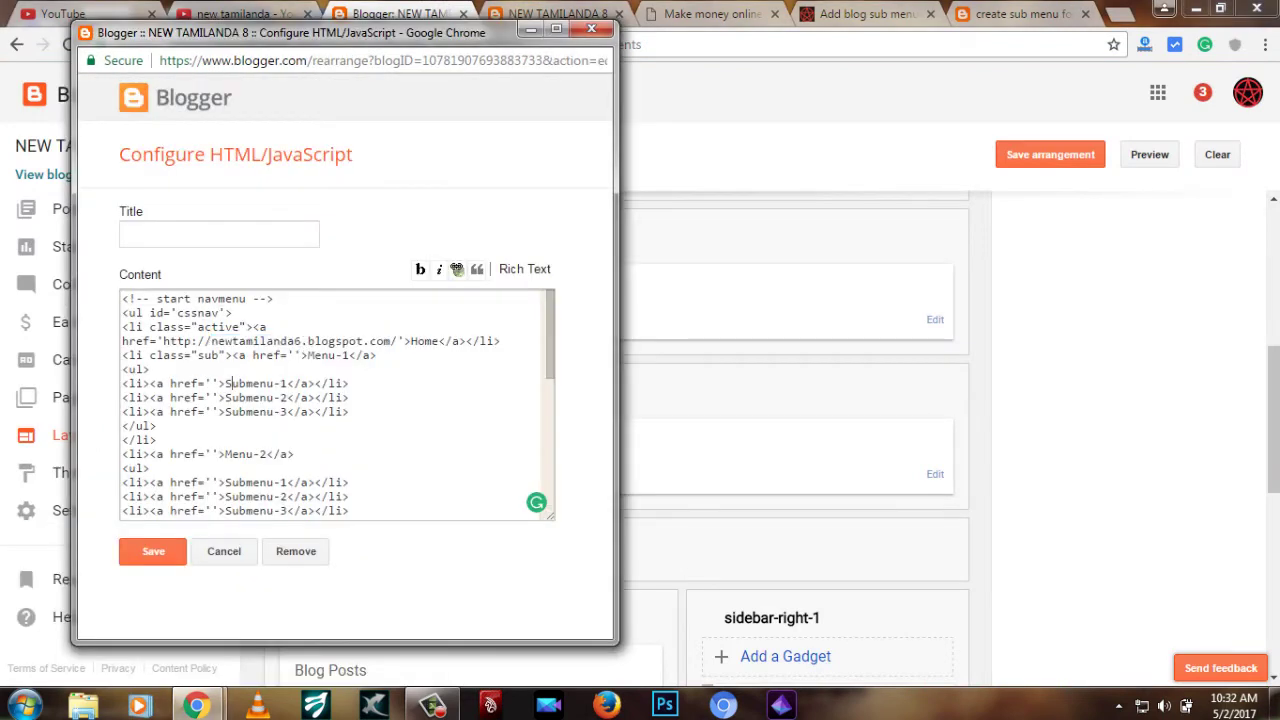
left_click_drag(307, 356, 349, 356)
type("online money")
Step: Rename Submenu-1 to "youtube" and Submenu-2 to "blog" under the online money menu, replacing the second one's closing bracket correctly
left_click_drag(225, 384, 286, 384)
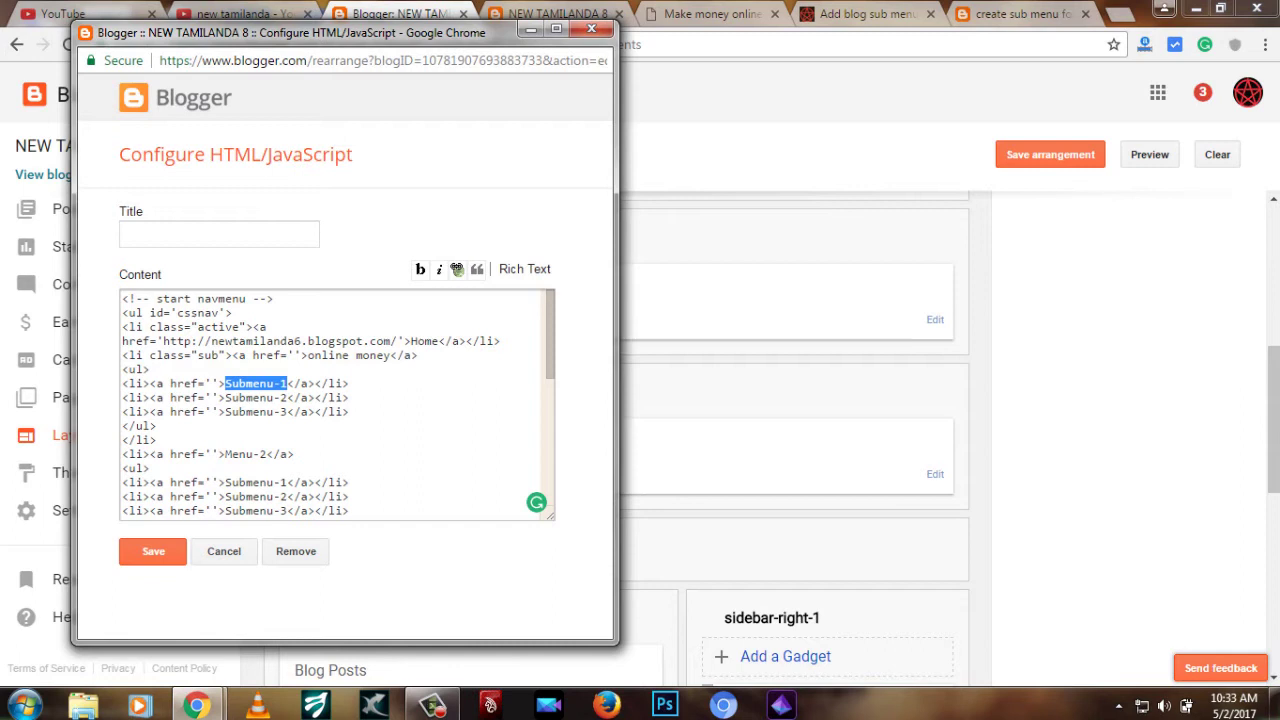
type("youtub")
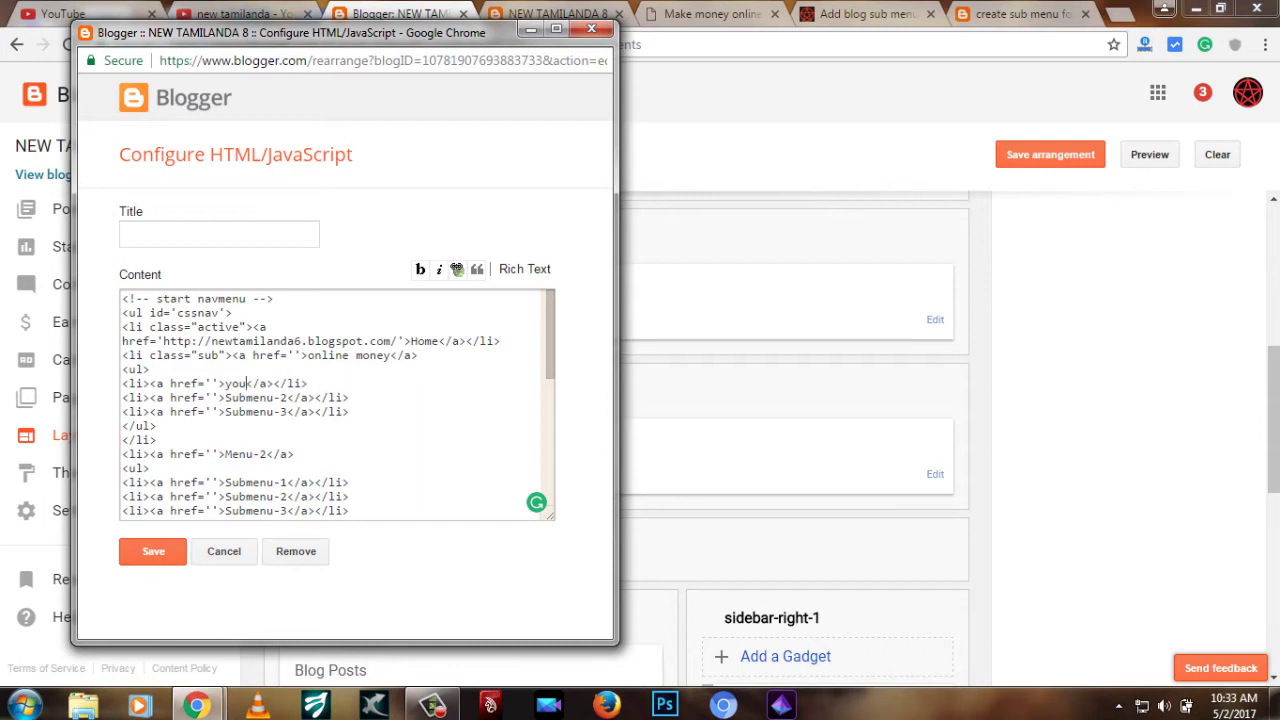
type("e")
left_click(273, 397)
left_click_drag(288, 397, 218, 397)
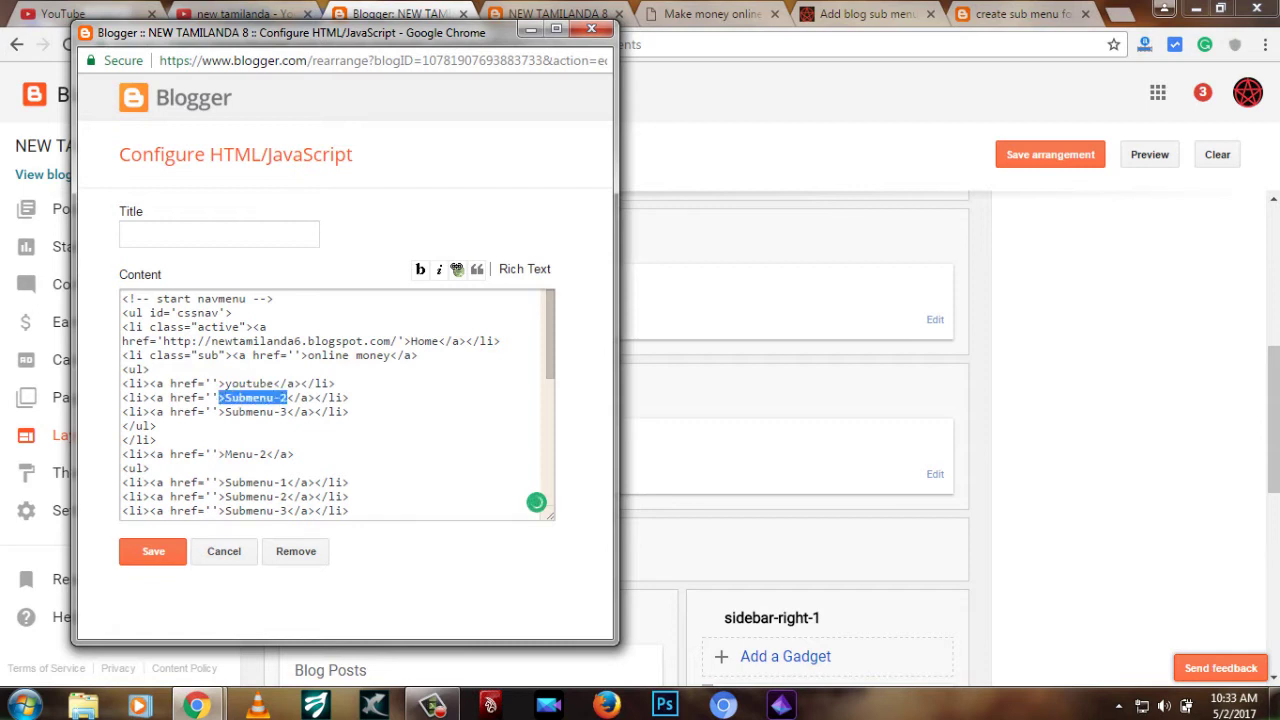
type("blog")
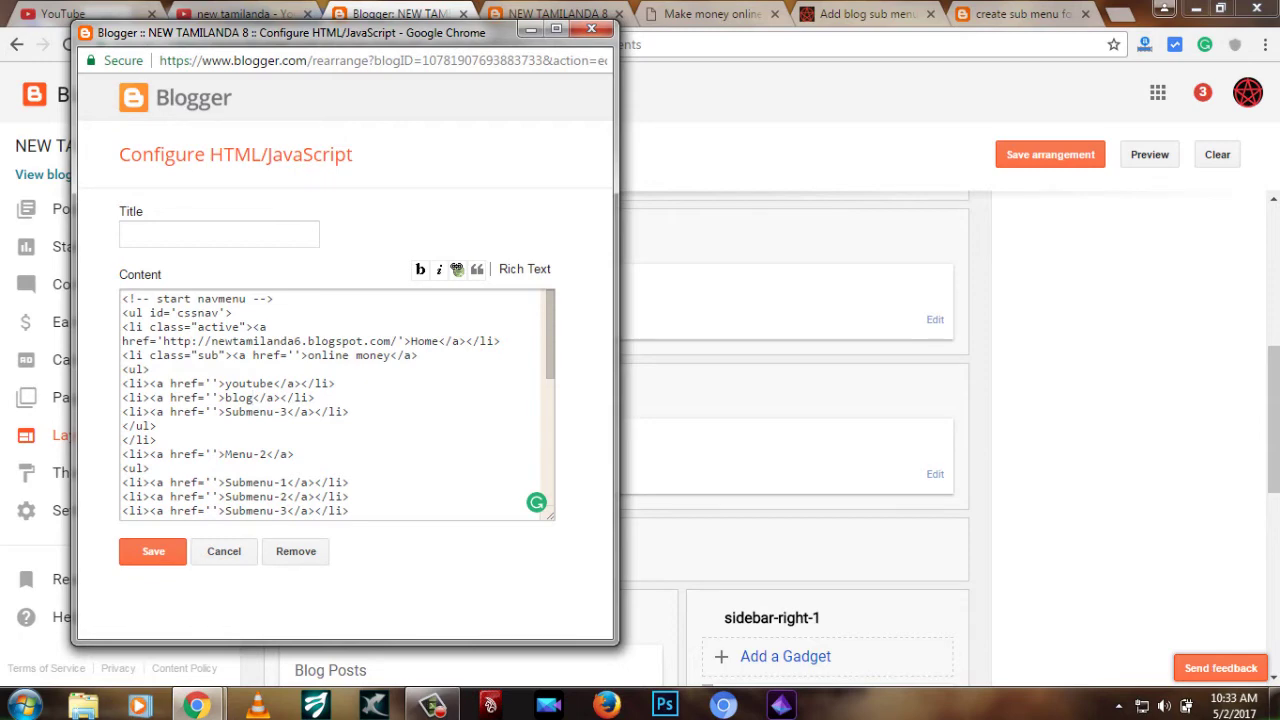
Step: Save the gadget and view the updated blog, trying the youtube item under online money
left_click(153, 551)
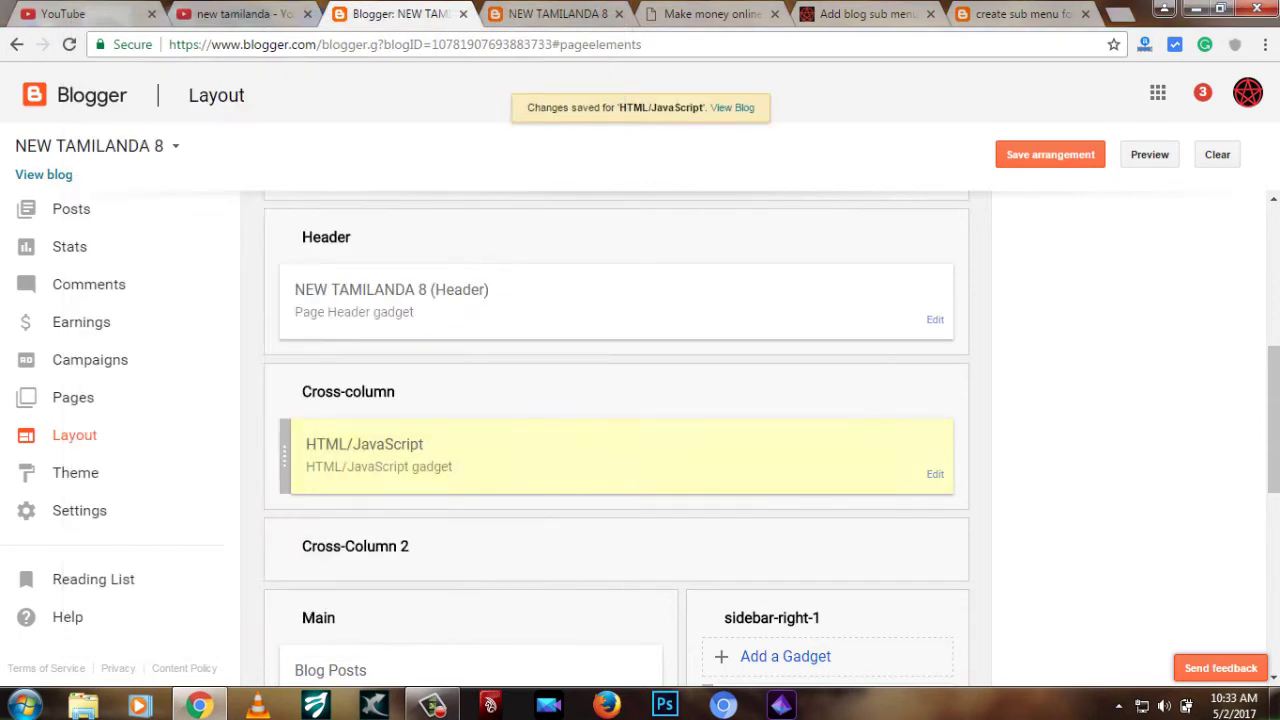
left_click(731, 106)
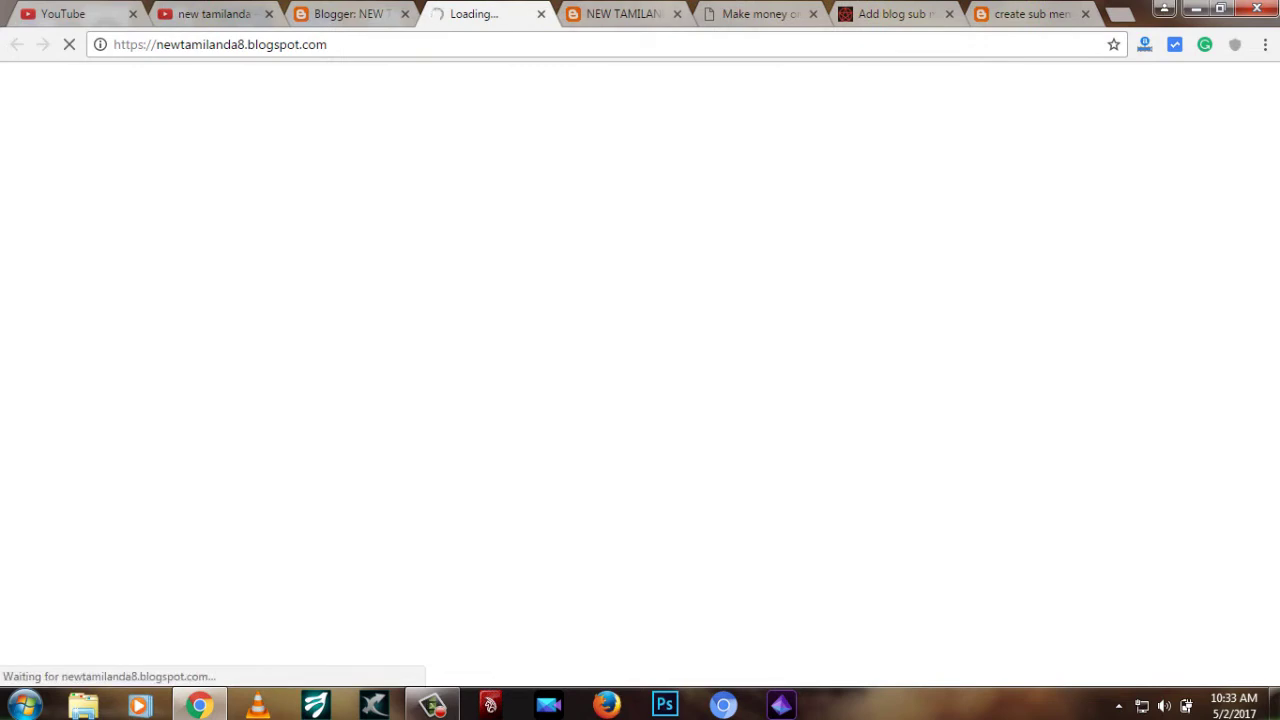
left_click(677, 14)
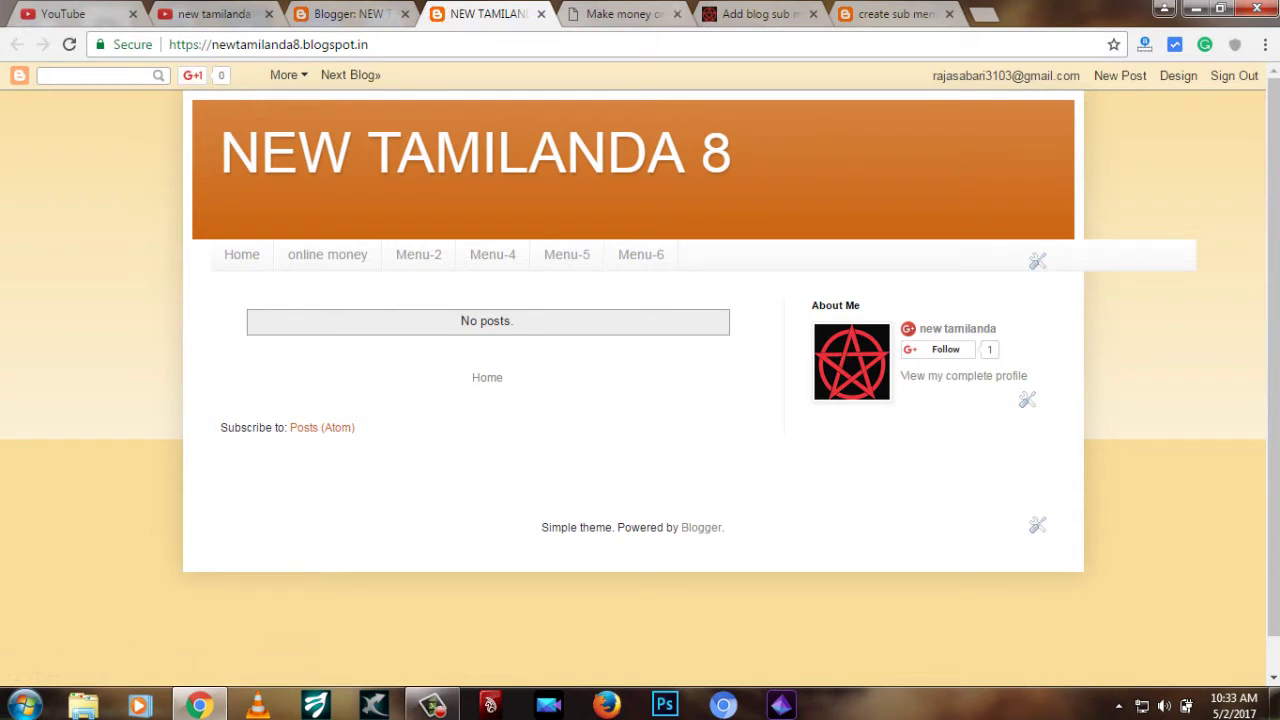
mouse_move(327, 256)
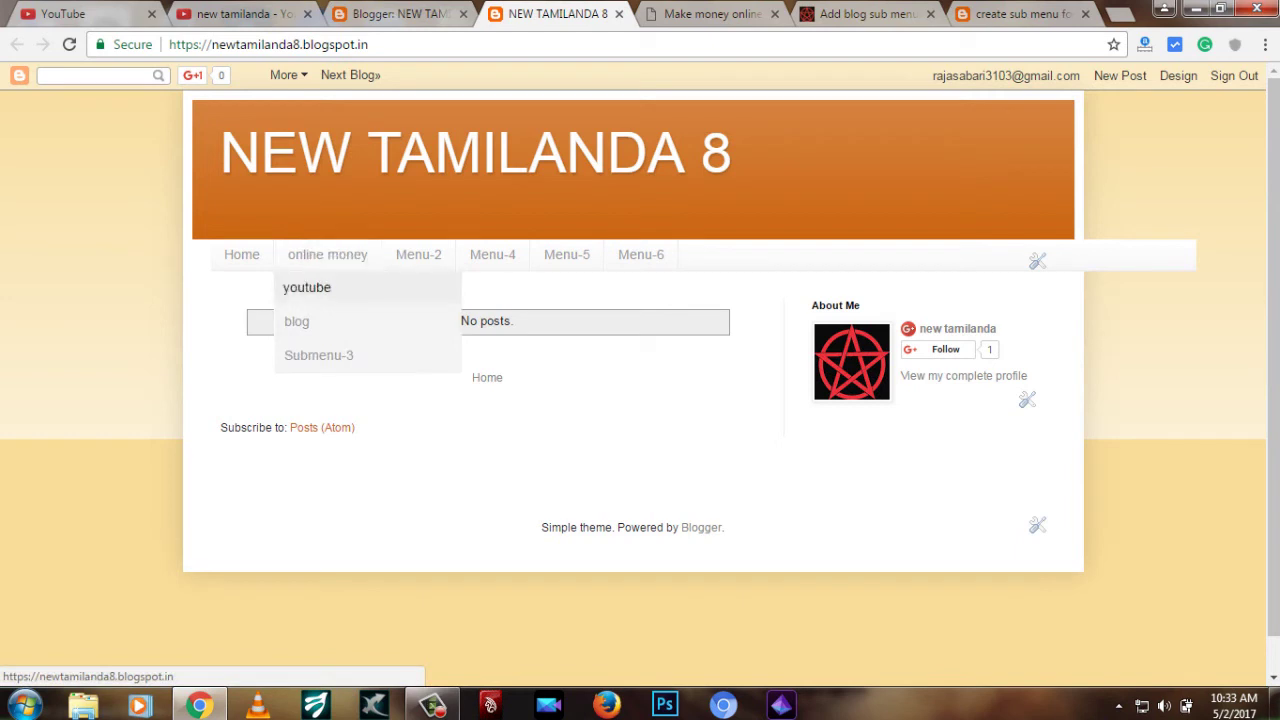
left_click(307, 287)
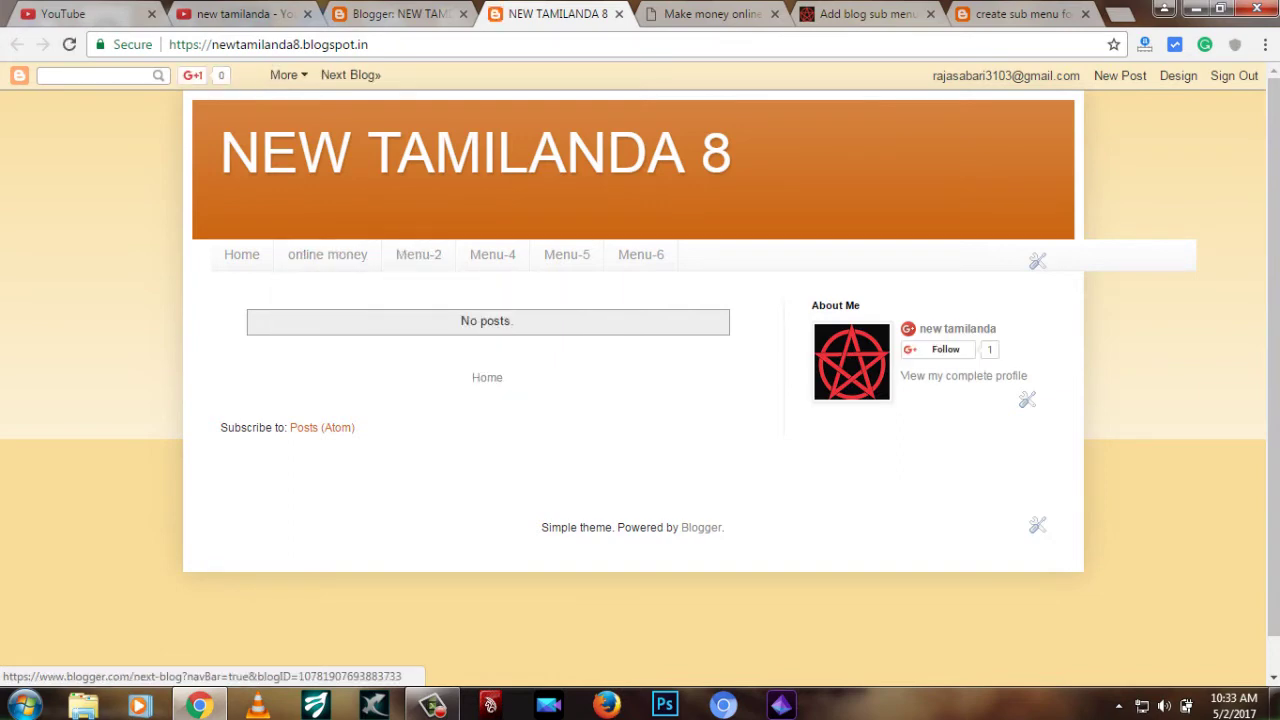
Step: Create a new blog post with the body text "earn money online" and the title "earn"
left_click(400, 14)
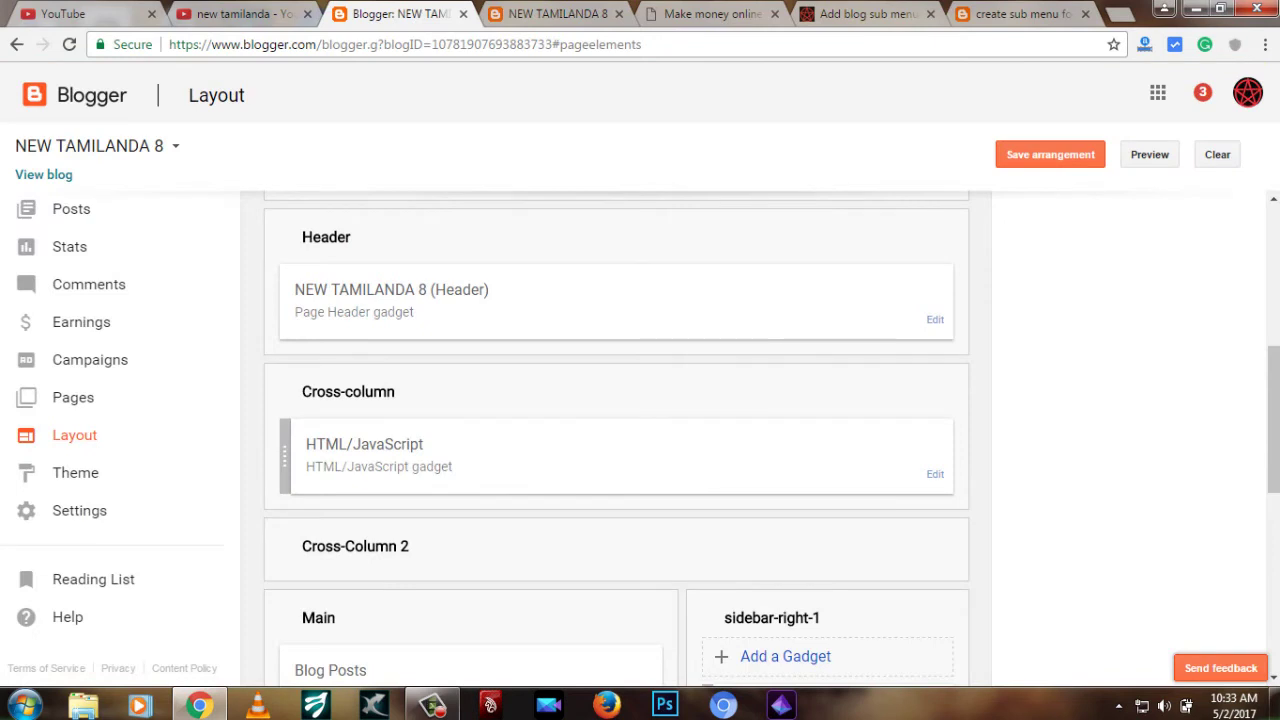
scroll(615, 437, "up", 2)
left_click(71, 208)
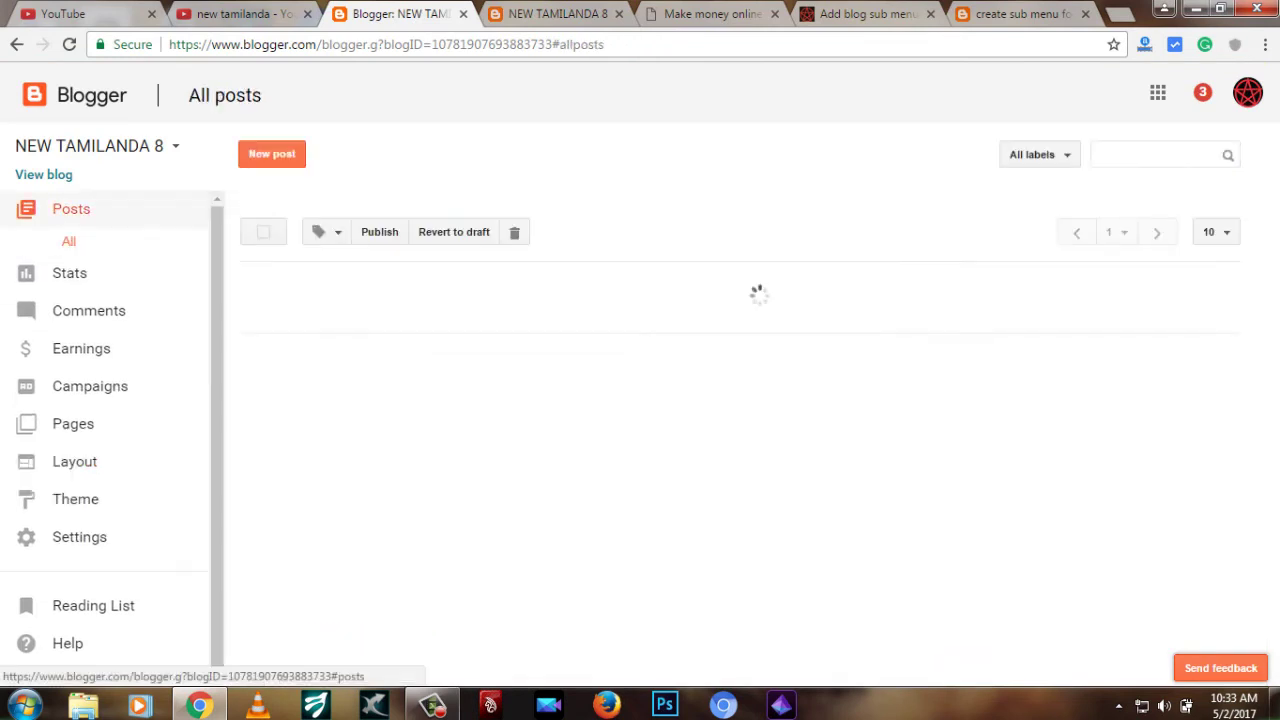
left_click(795, 466)
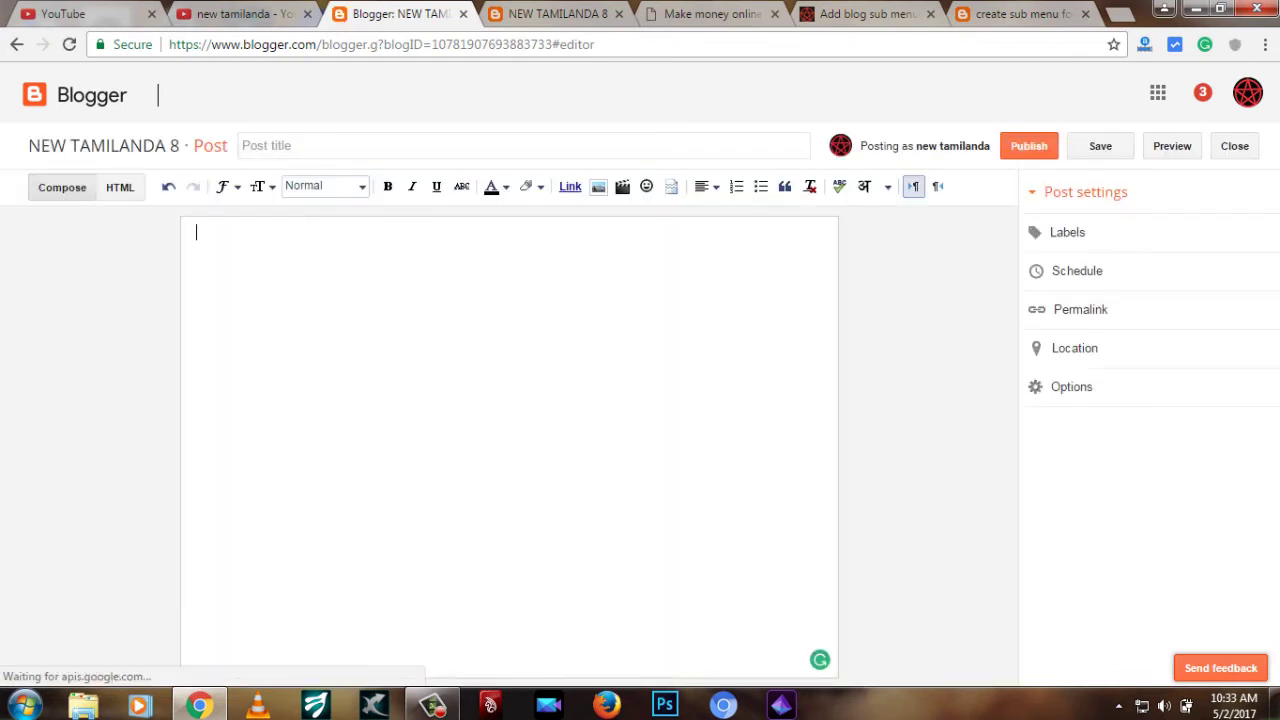
type("earn ")
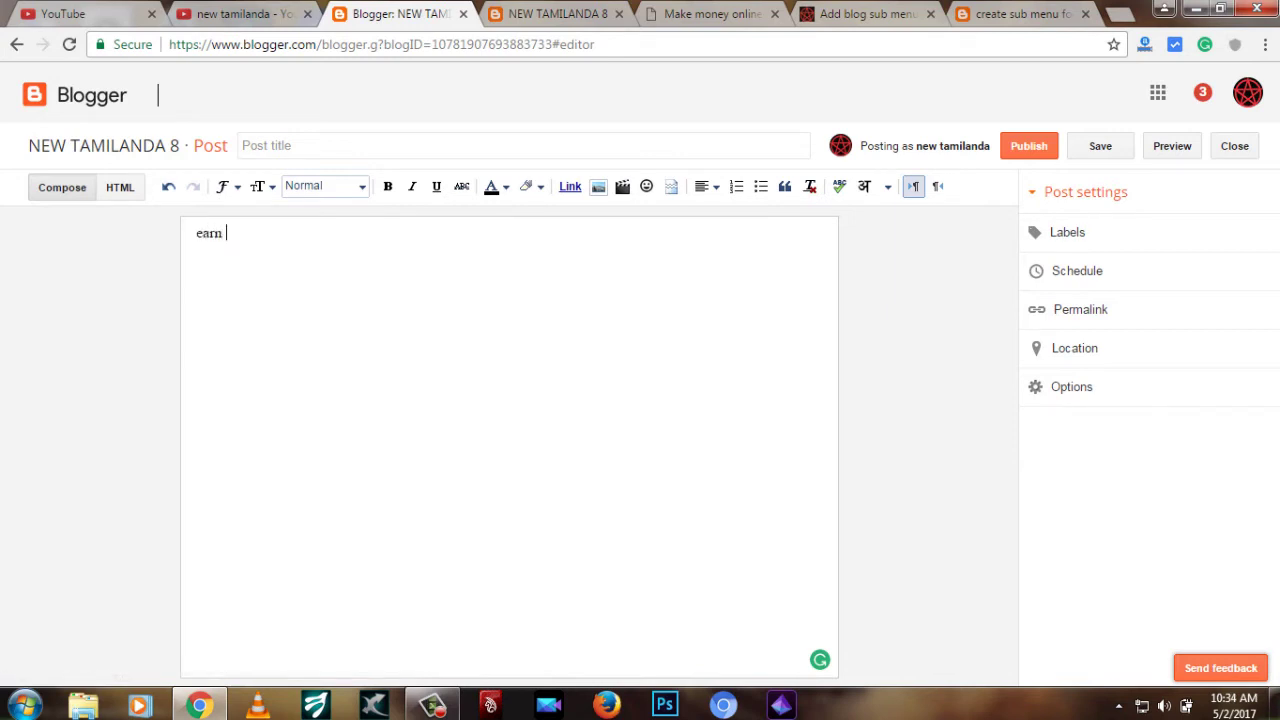
type("money onlinw")
key("BackSpace")
type("e")
left_click(243, 145)
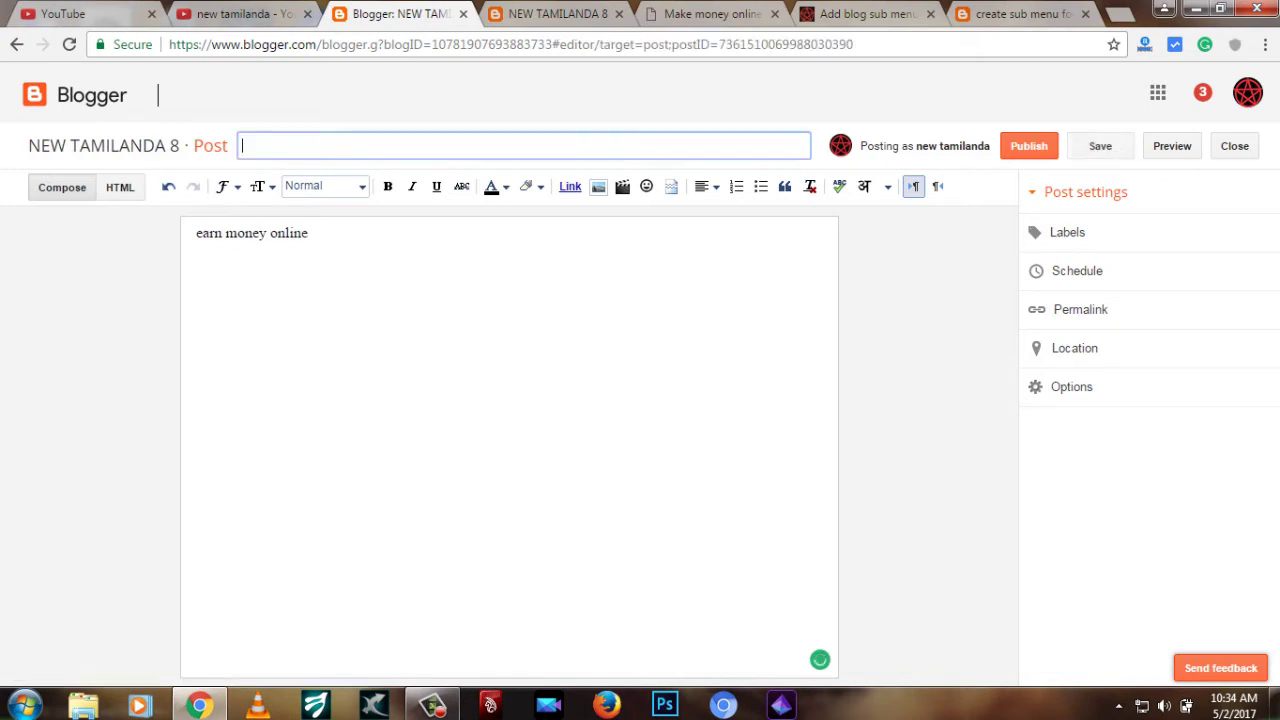
type("earn")
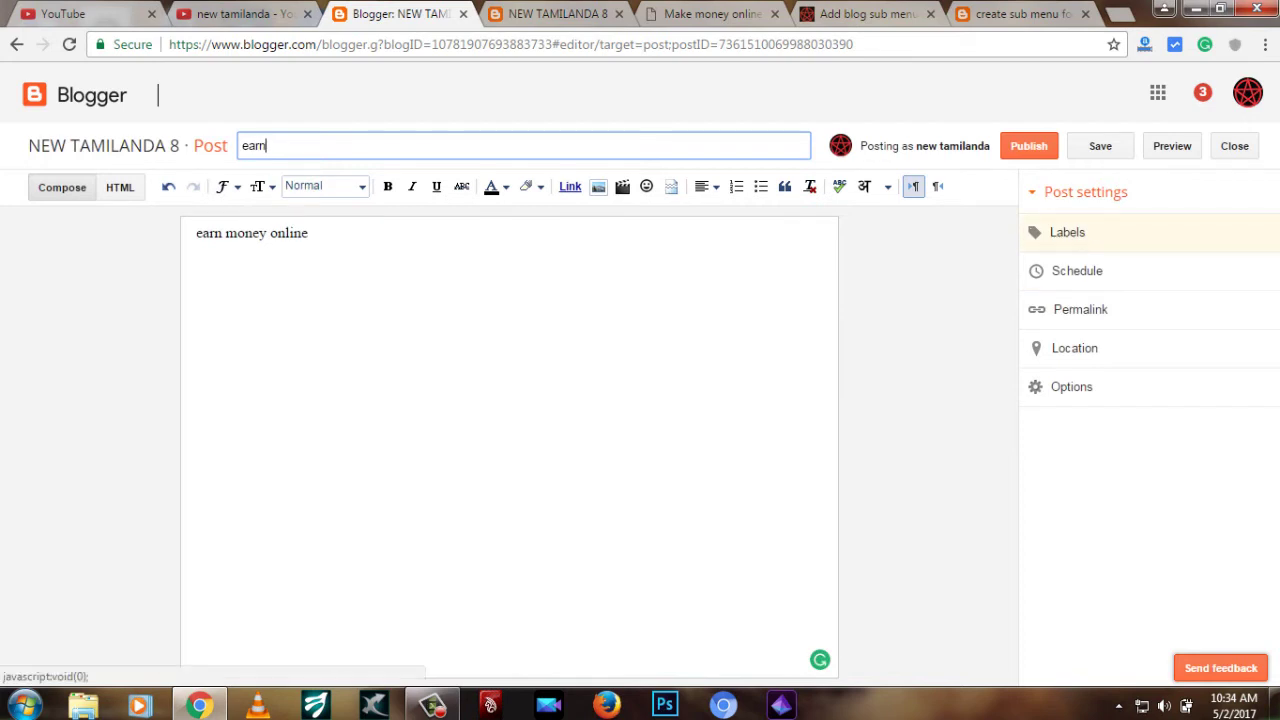
Step: Add the label "youtube" to the post and publish it without sharing it on Google+
left_click(1067, 232)
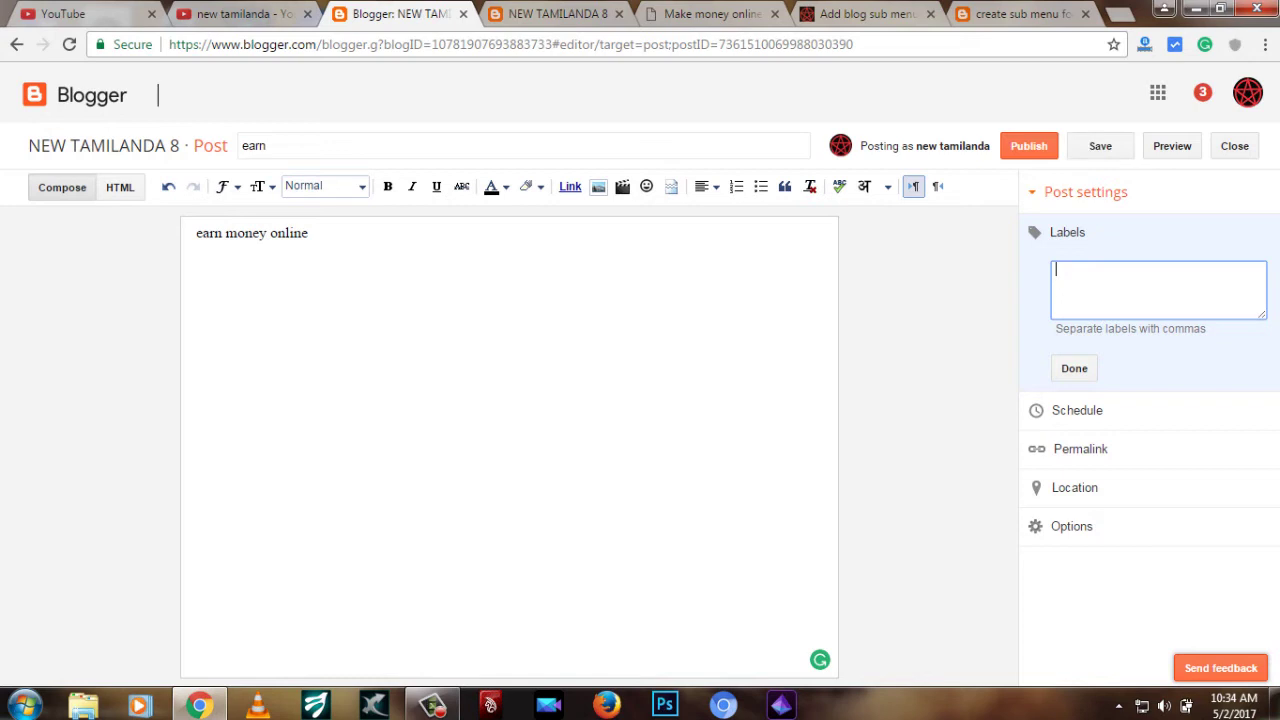
type("you")
type("tube")
left_click(1074, 368)
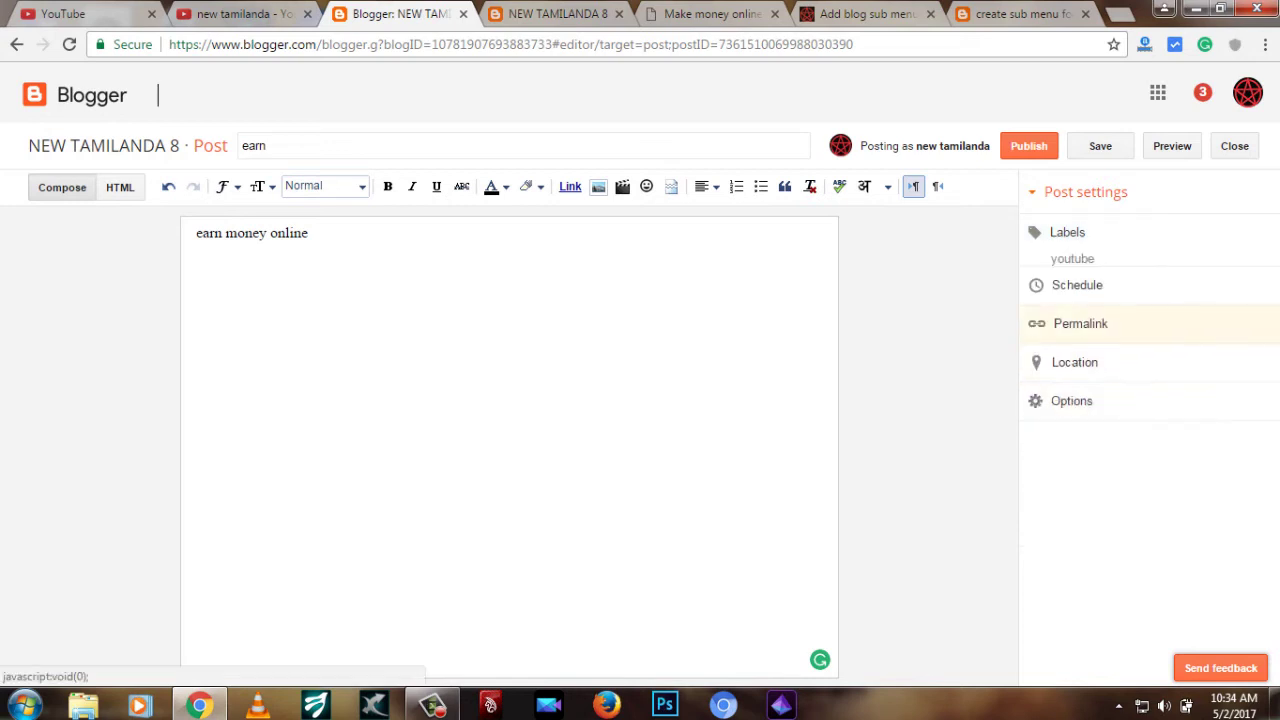
left_click(1028, 146)
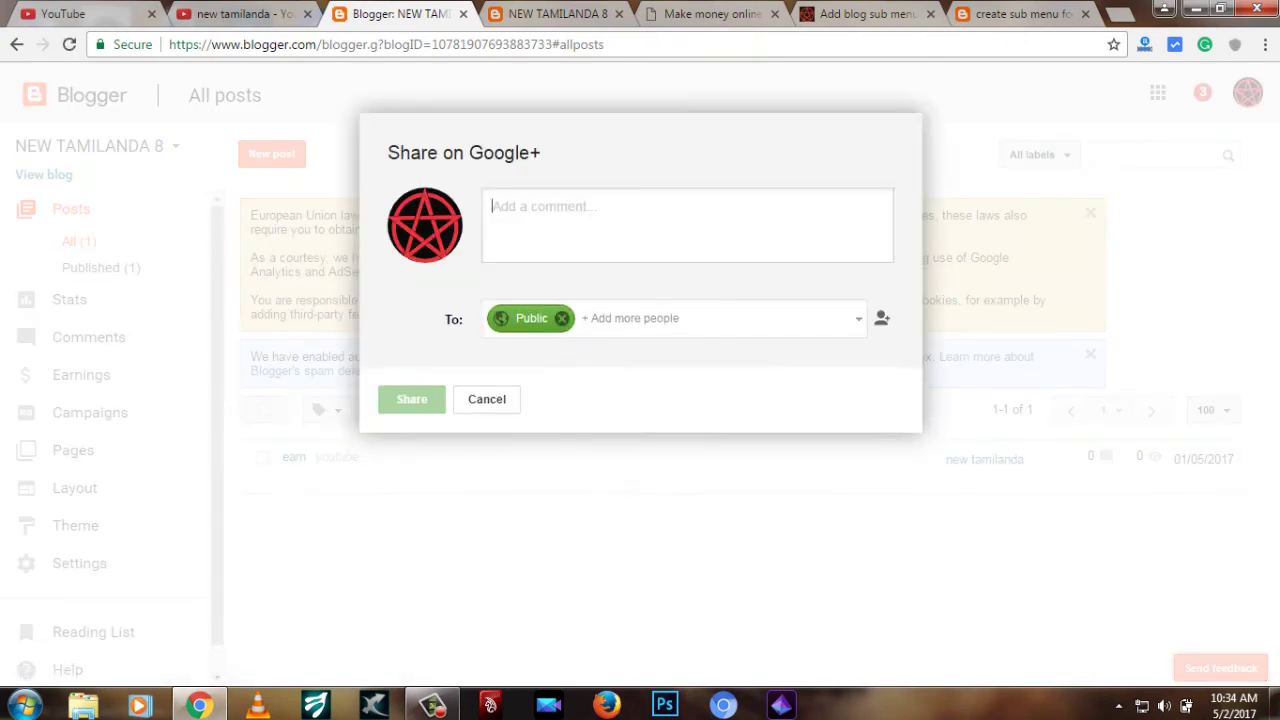
left_click(486, 470)
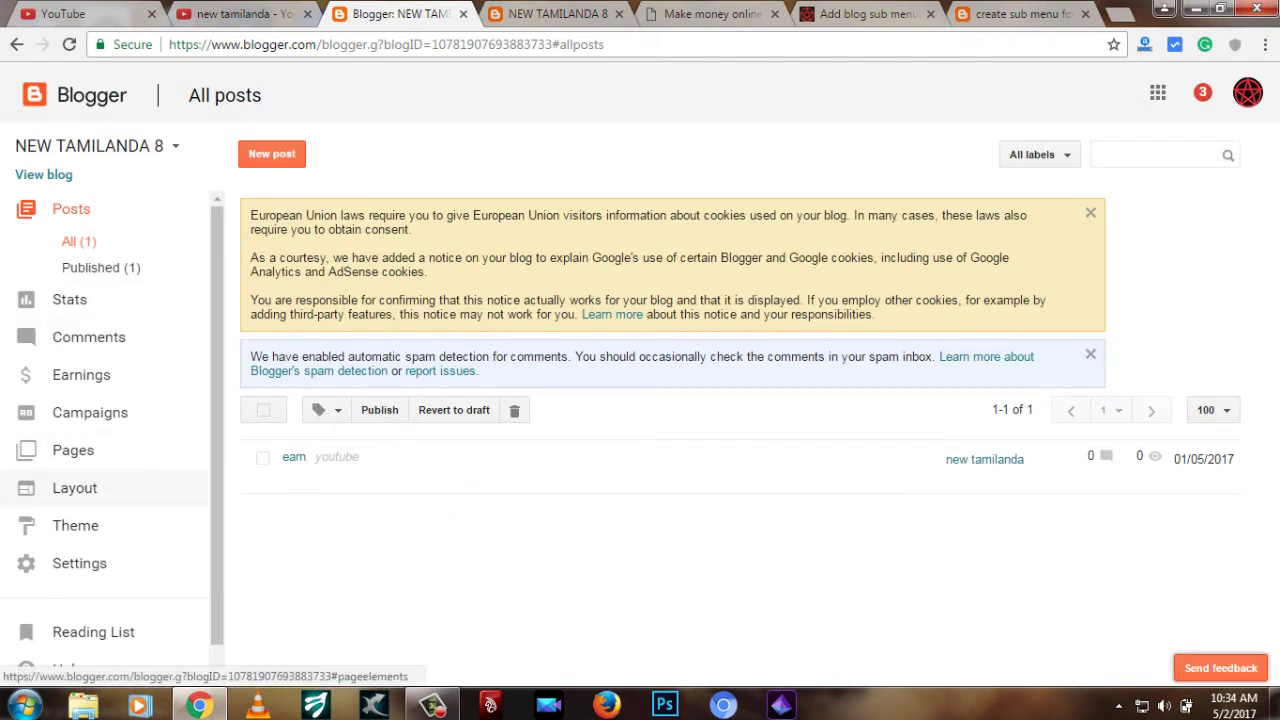
Step: Add a Labels gadget to the sidebar-right-1 section of the blog layout and save it with its default settings
left_click(75, 487)
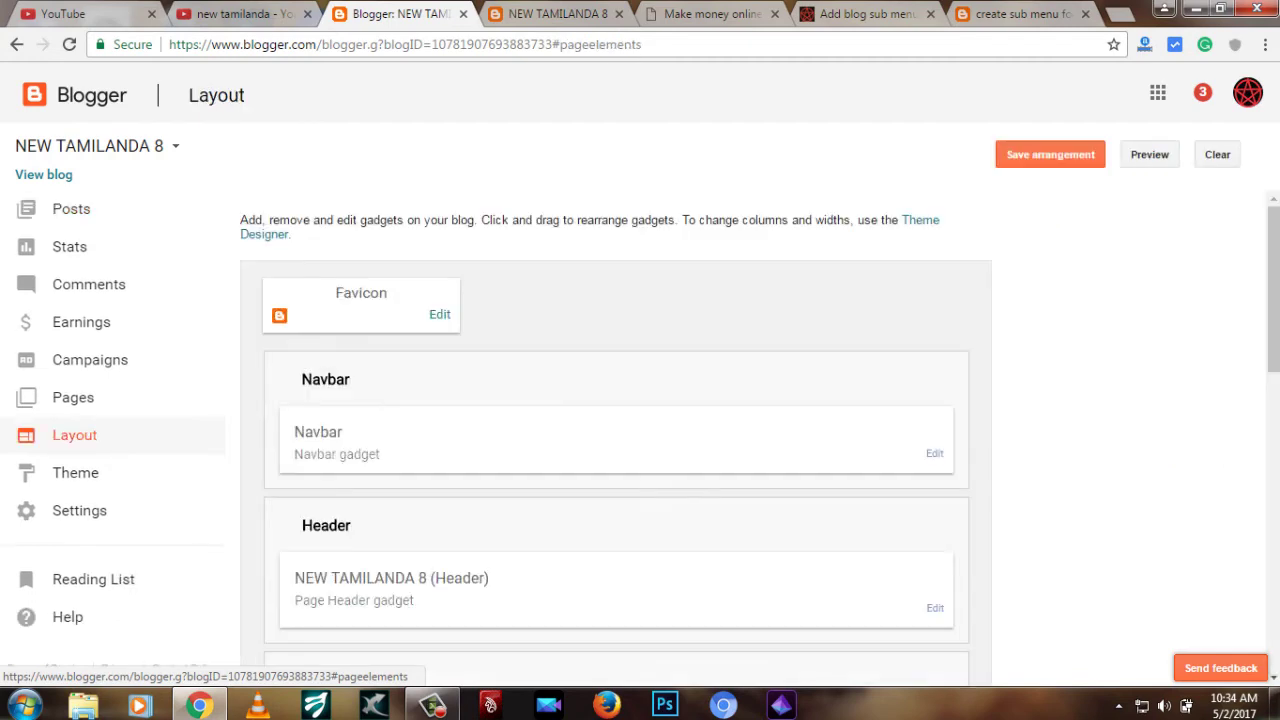
scroll(616, 440, "down", 1)
scroll(616, 440, "down", 4)
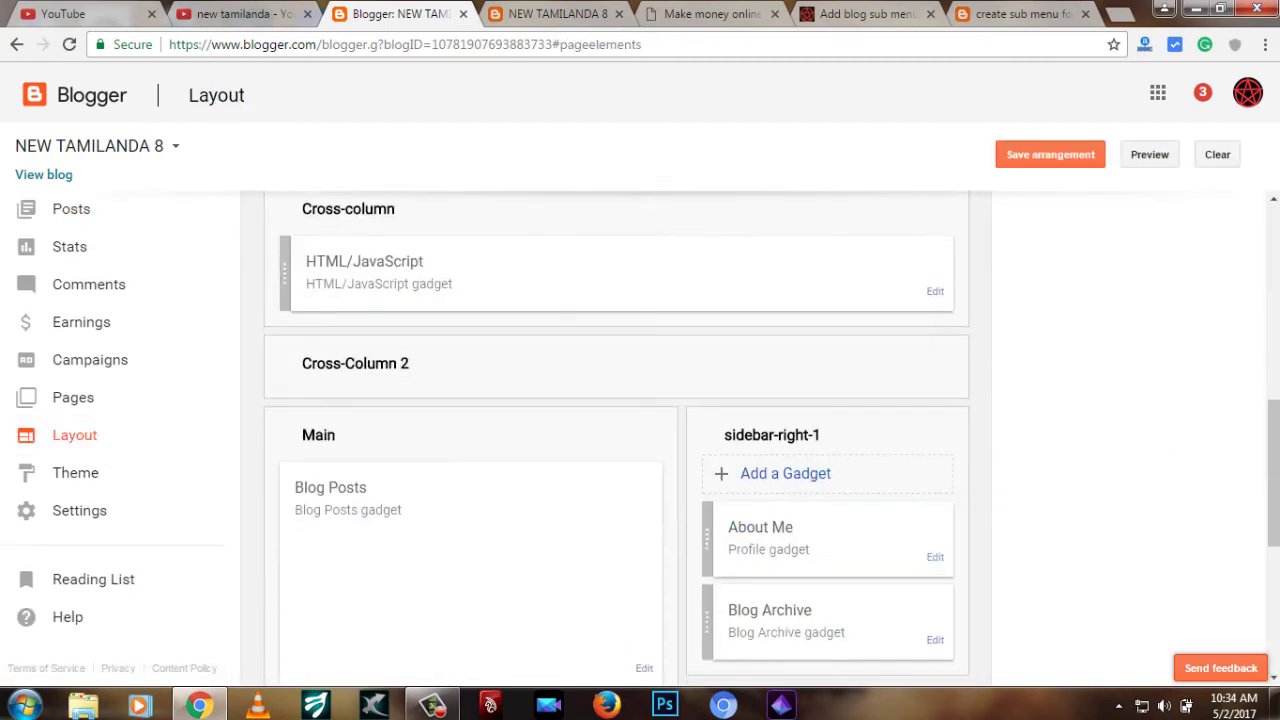
left_click(785, 473)
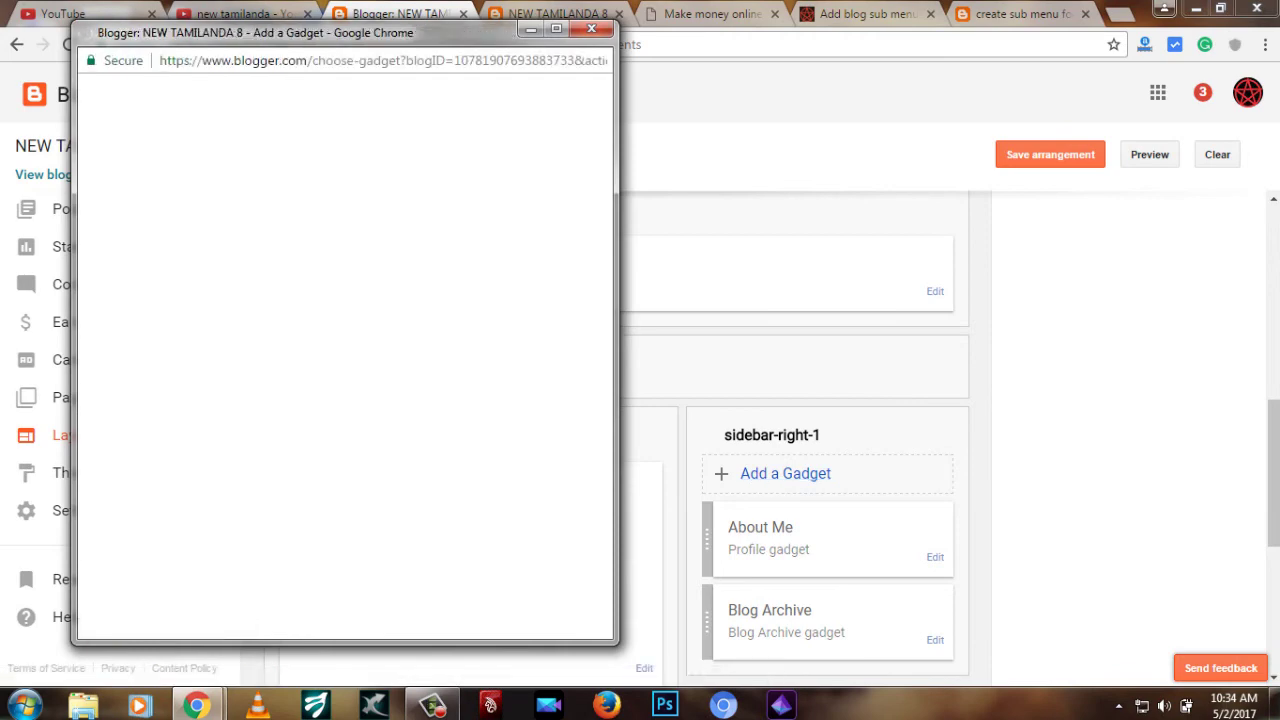
scroll(390, 400, "down", 4)
scroll(330, 445, "down", 2)
left_click(314, 441)
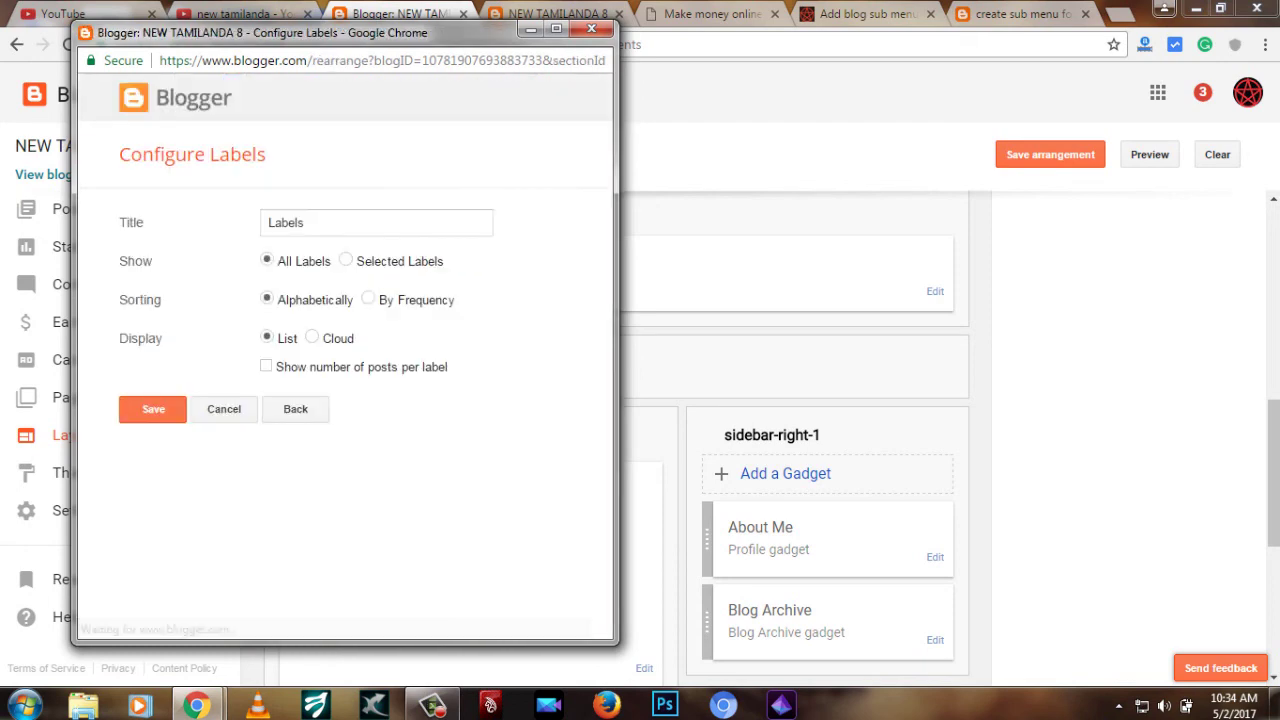
left_click(153, 409)
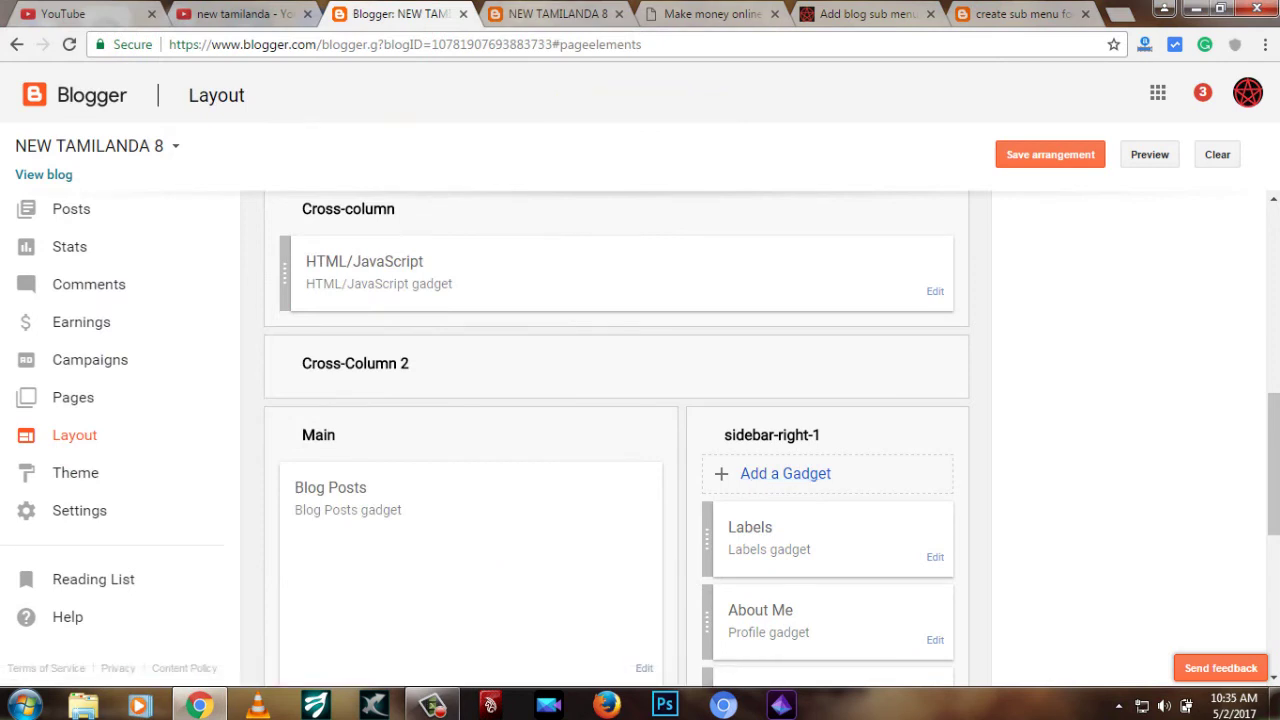
Step: Reload the blog page and copy the link address of the youtube label in the Labels gadget
left_click(545, 13)
left_click(268, 44)
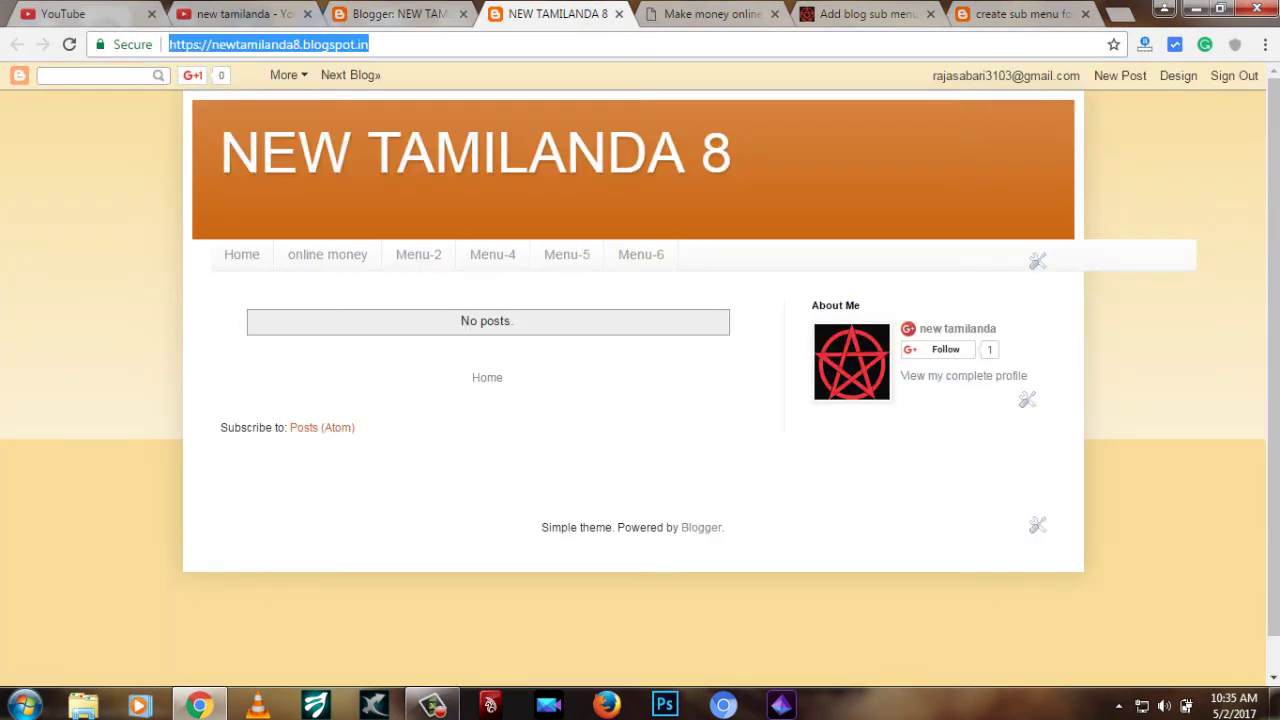
key("F5")
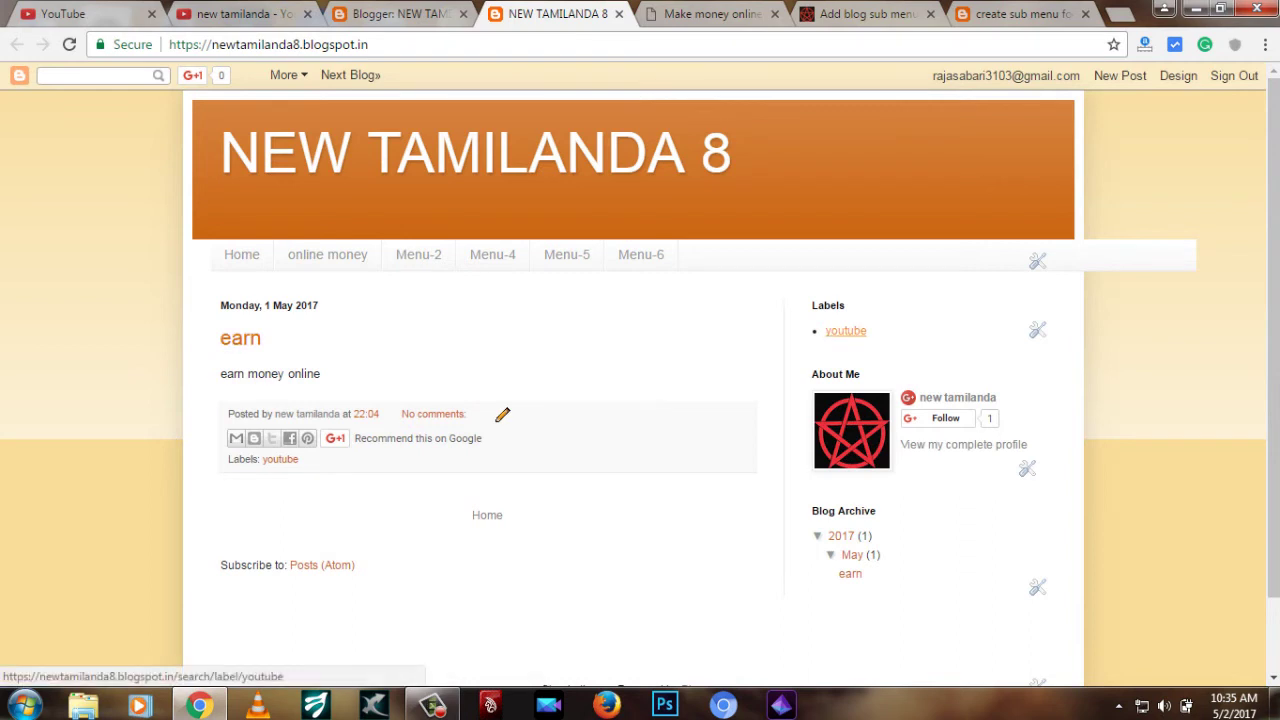
right_click(849, 331)
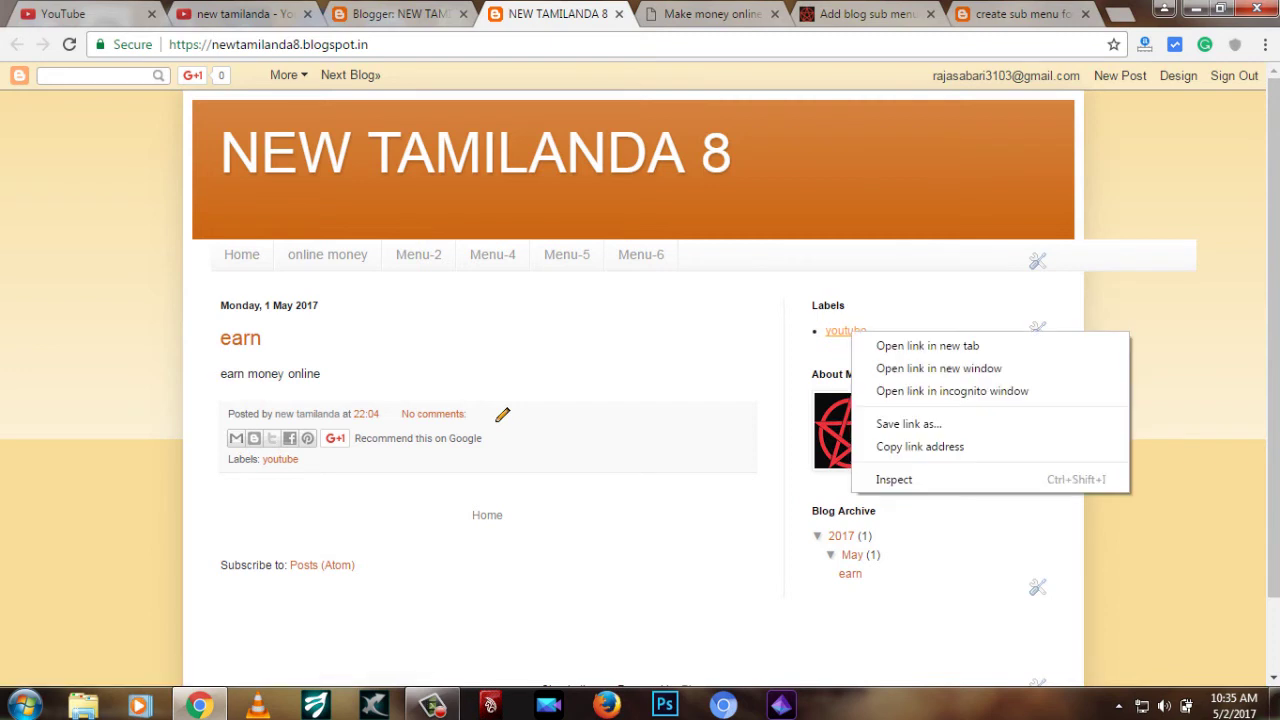
left_click(920, 446)
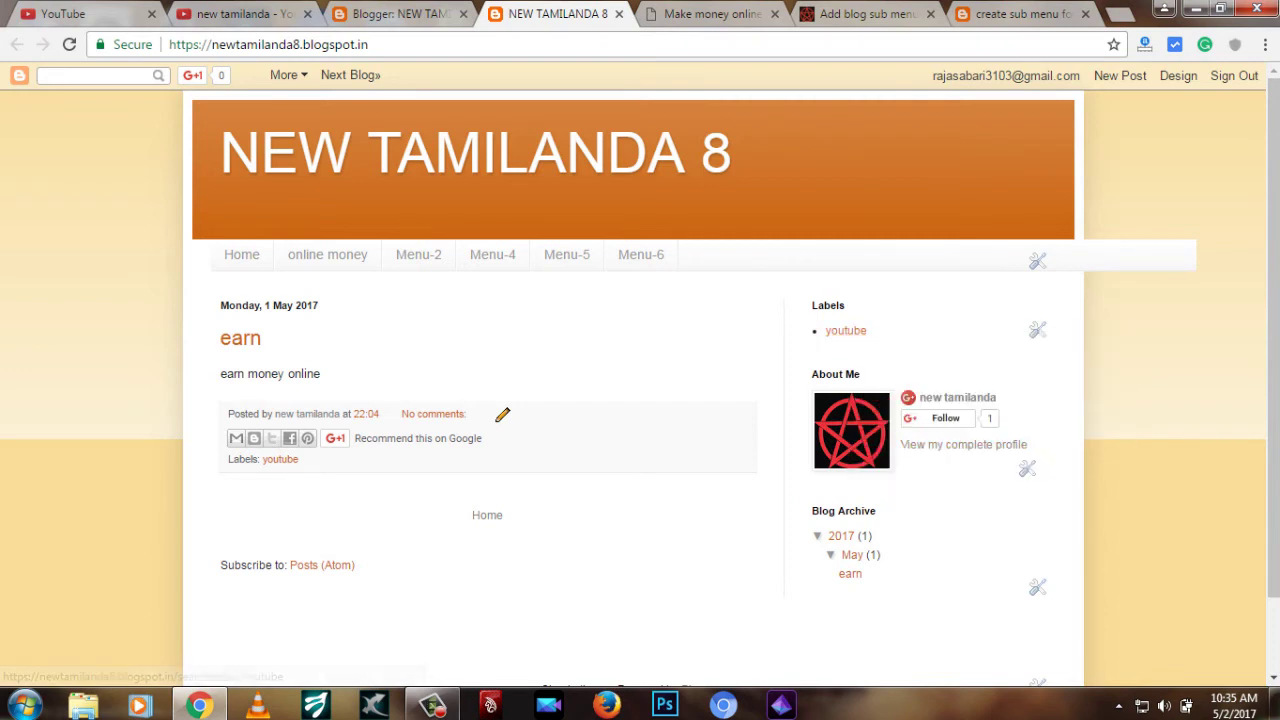
key("ctrl+shift+Tab")
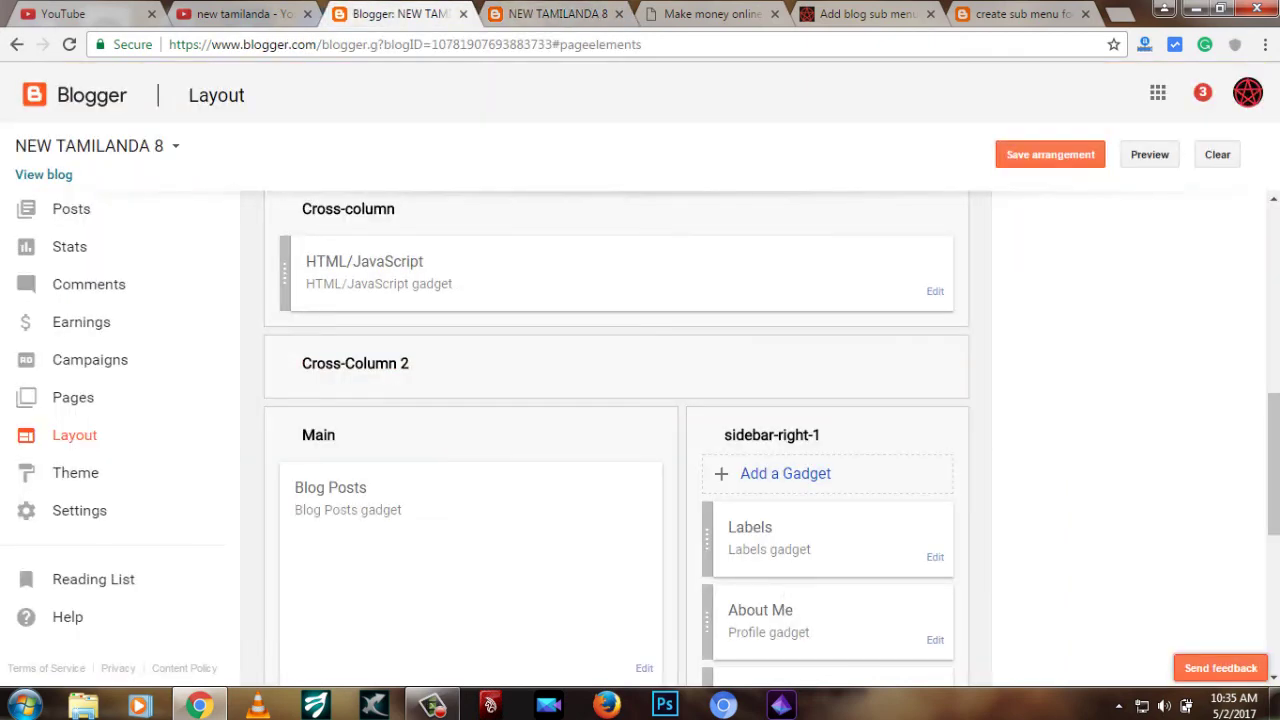
scroll(616, 440, "up", 2)
key("ctrl+Tab")
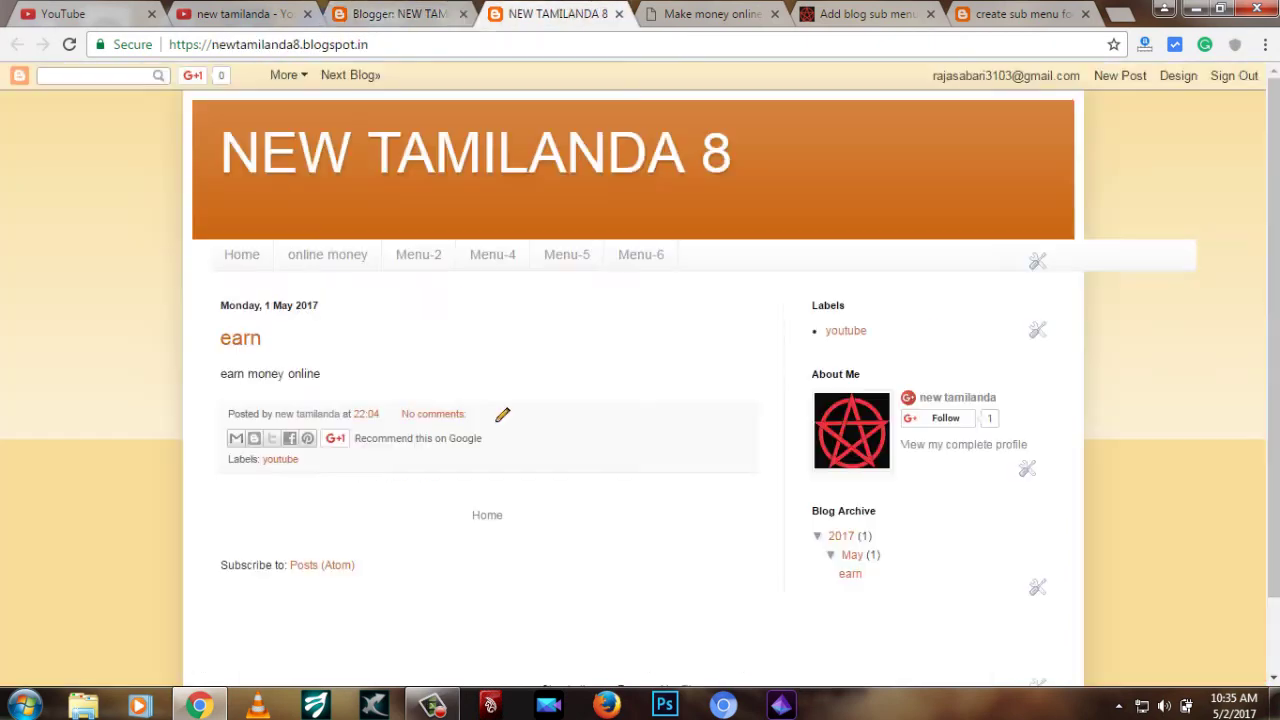
mouse_move(327, 254)
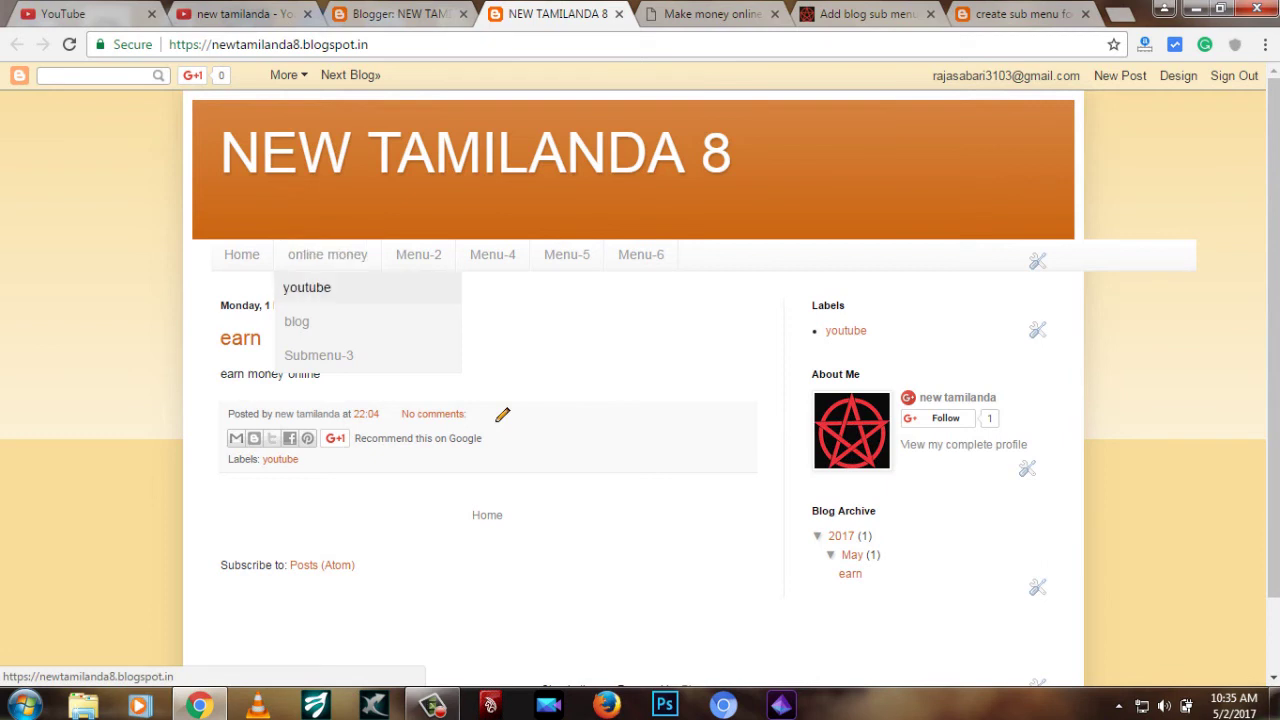
key("ctrl+shift+Tab")
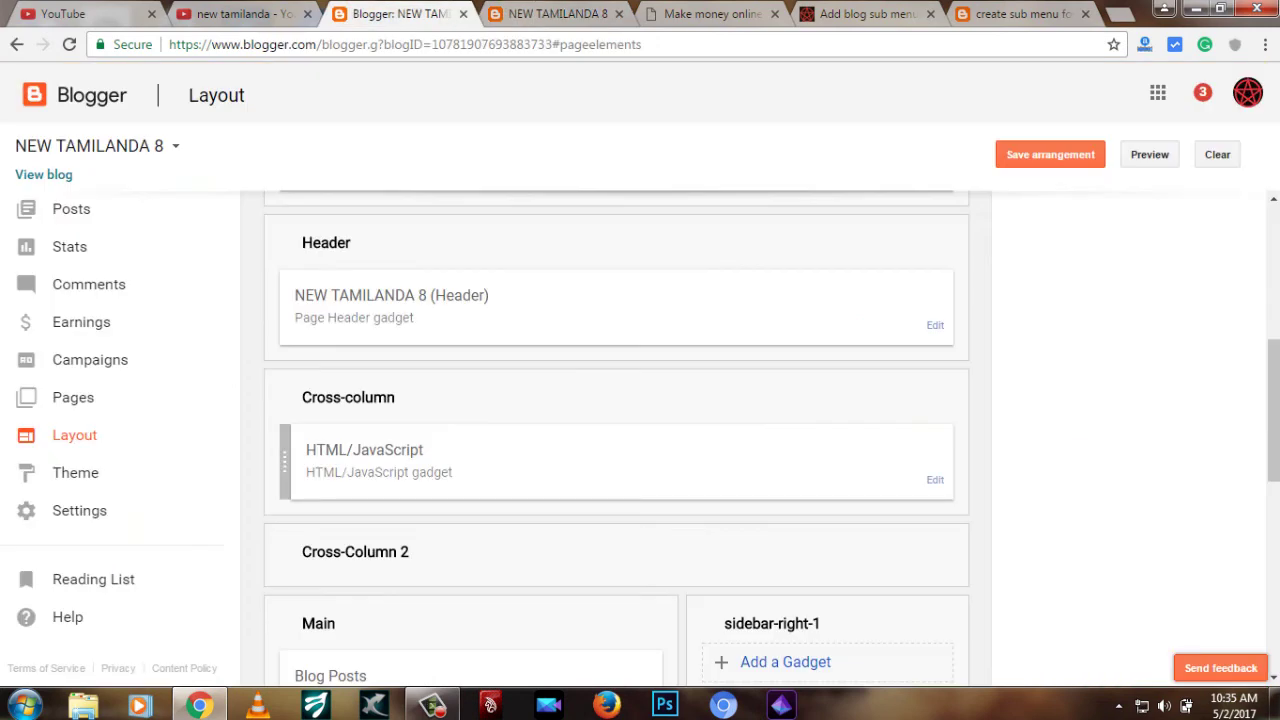
left_click(934, 479)
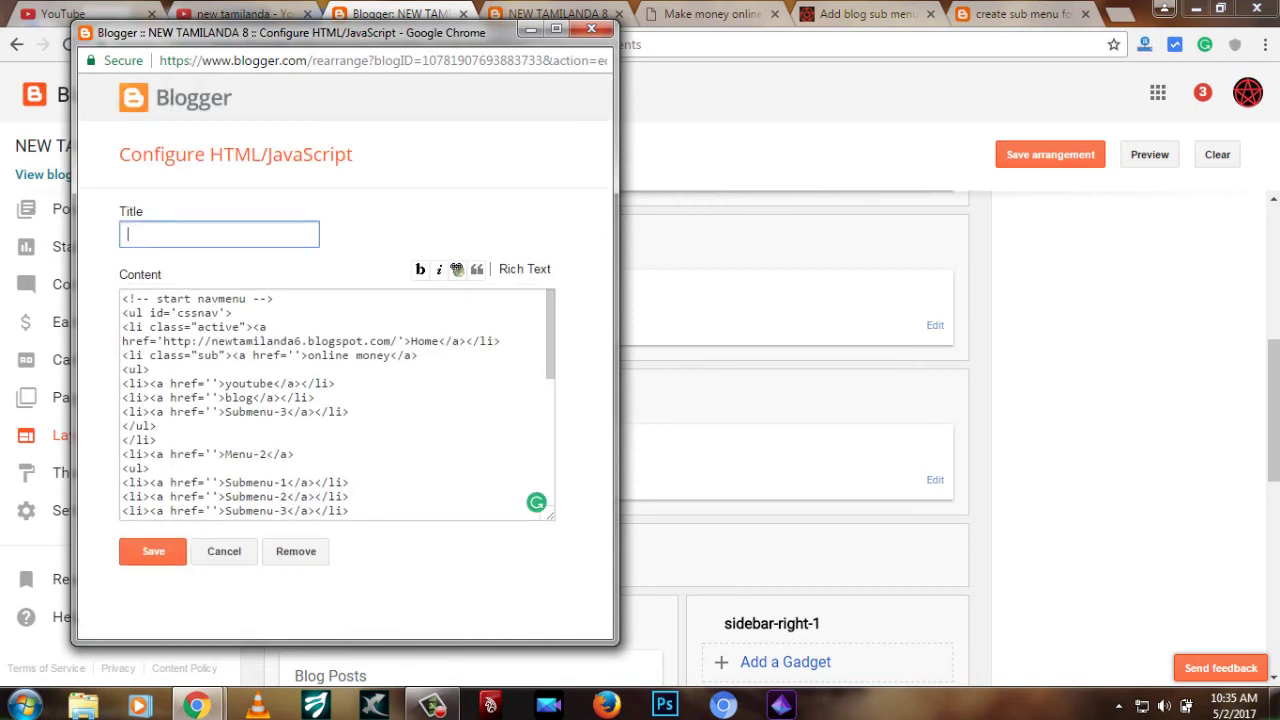
left_click_drag(226, 383, 273, 383)
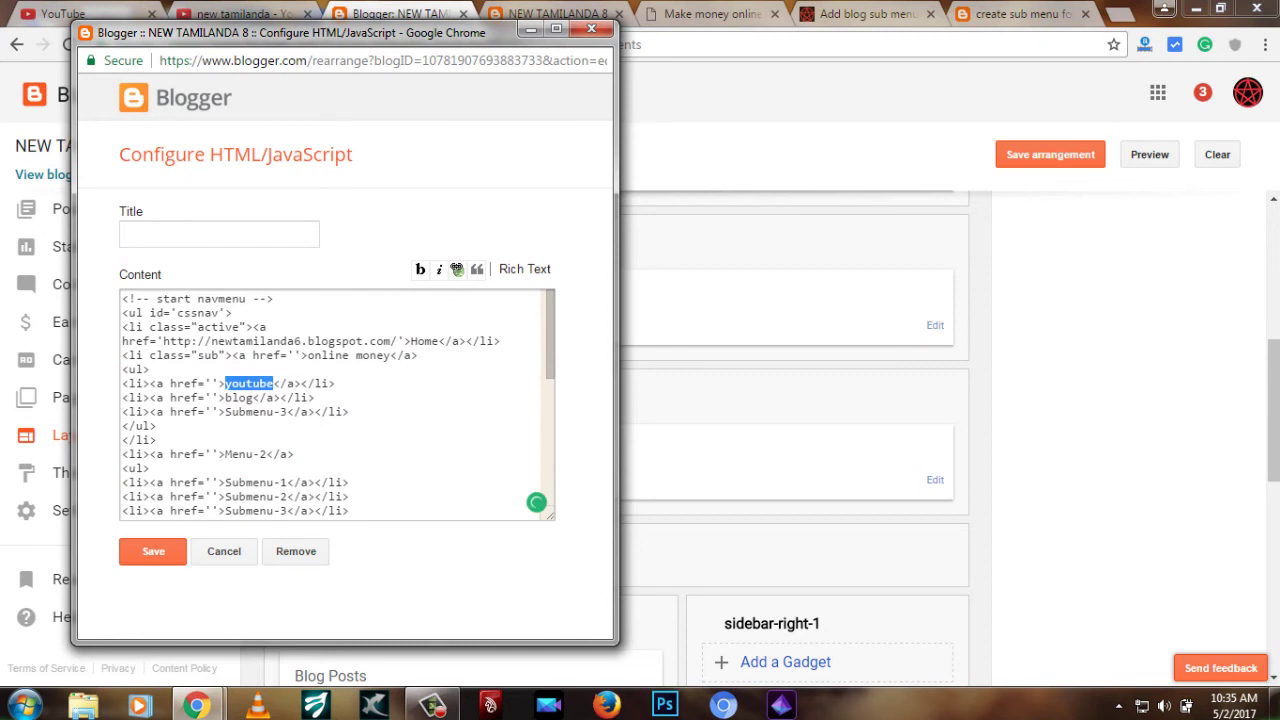
left_click(211, 383)
key("ctrl+v")
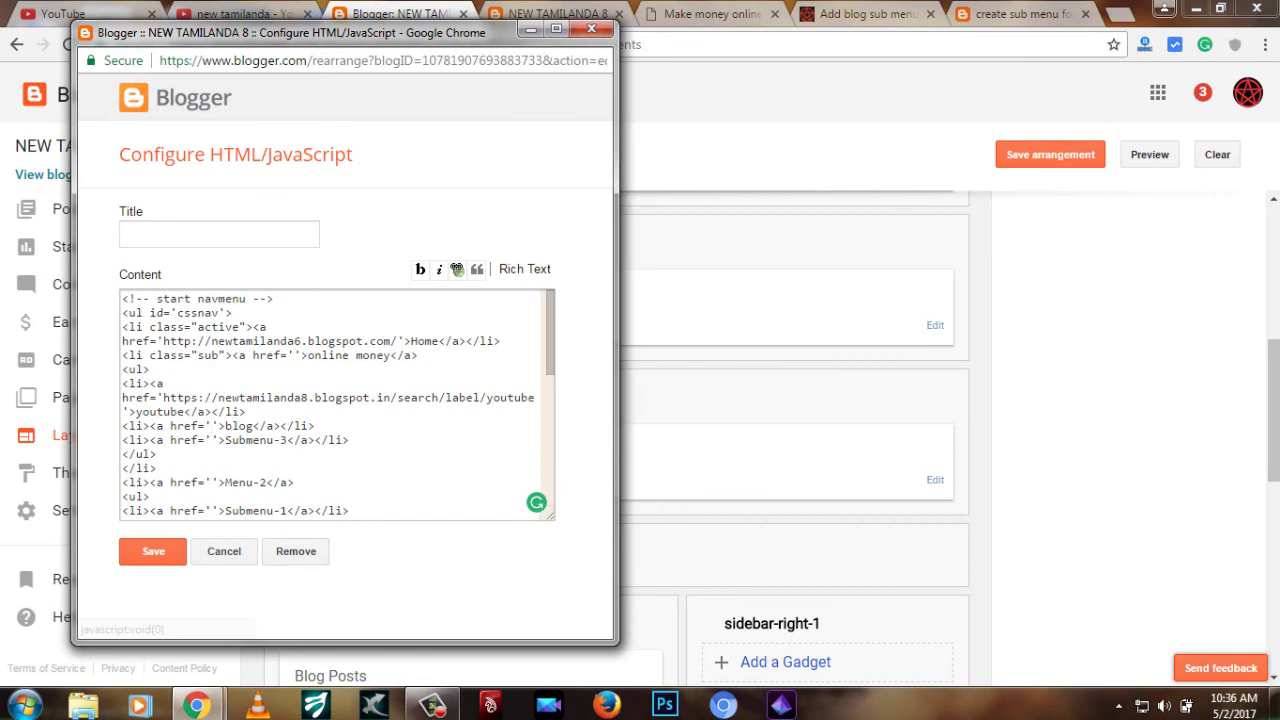
left_click(153, 551)
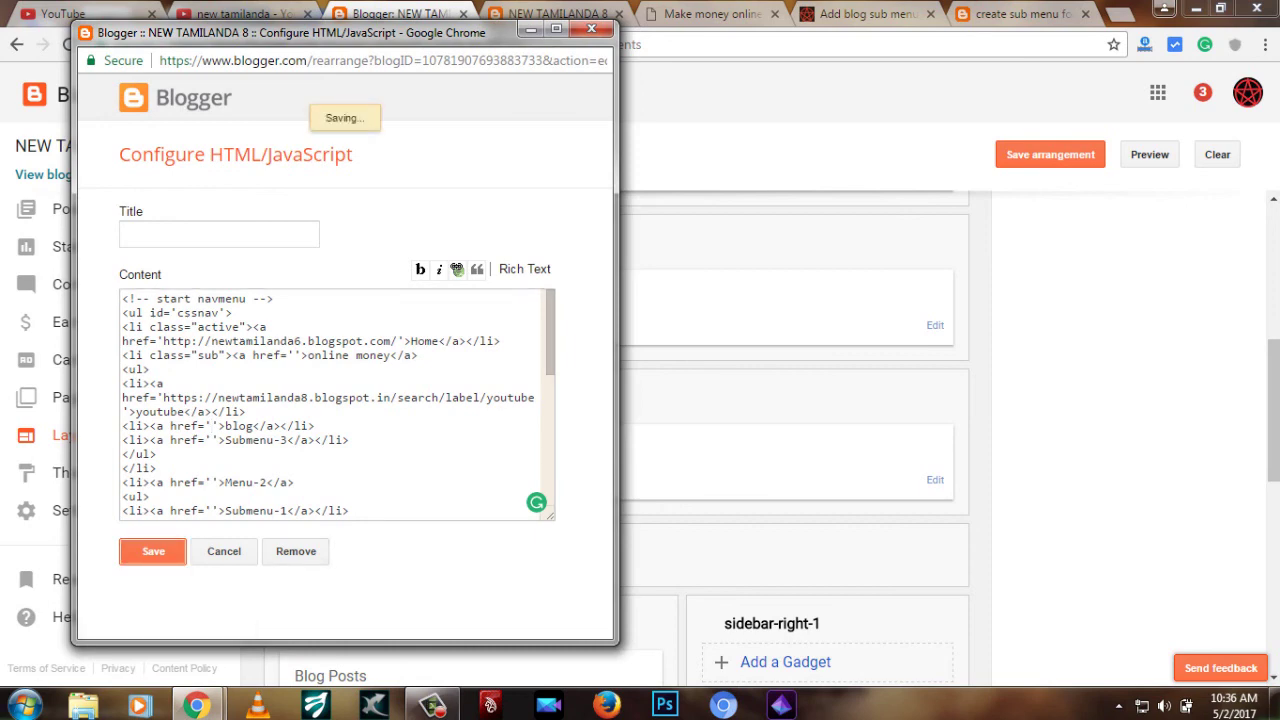
Step: View the updated blog and test the youtube item under online money, checking the page it opens
left_click(43, 174)
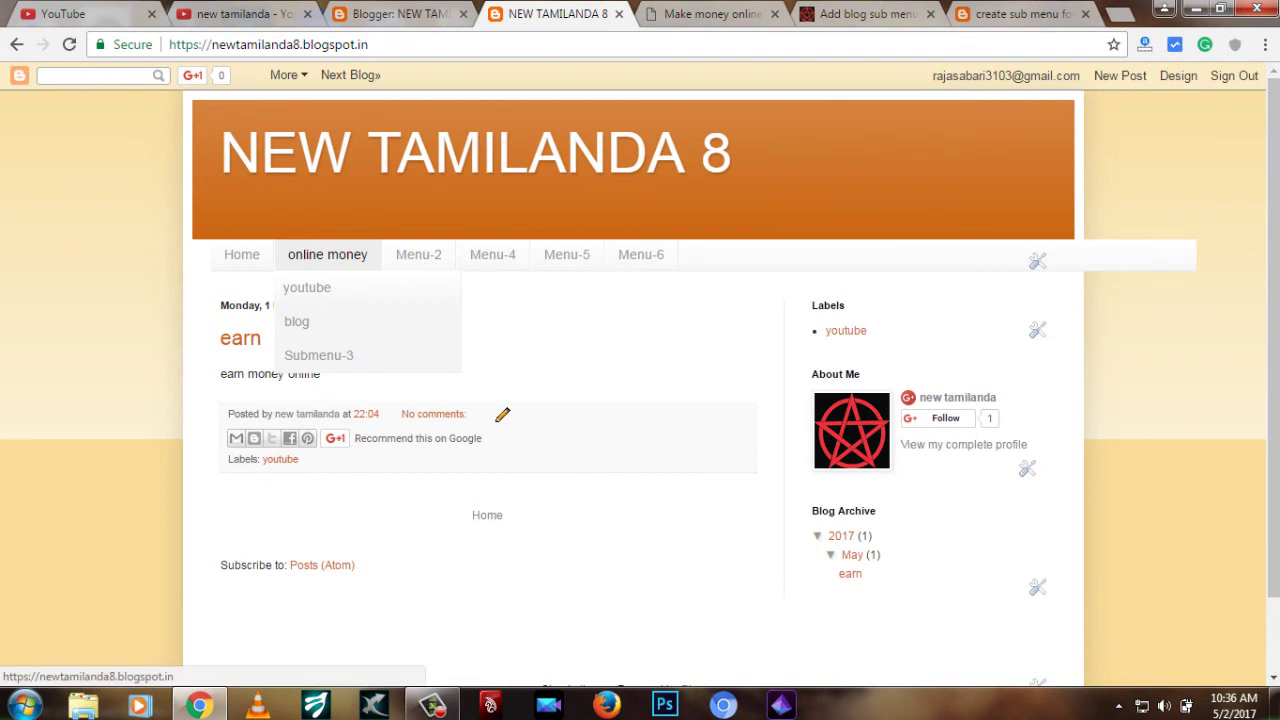
left_click(307, 287)
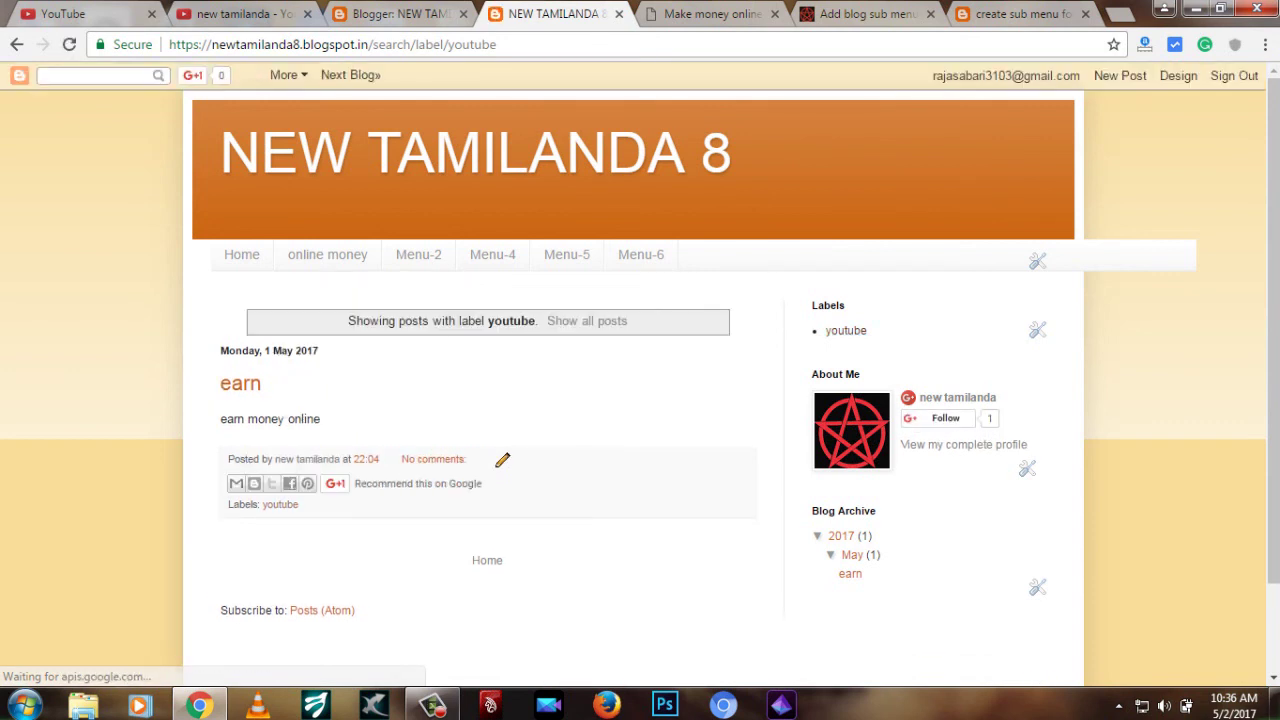
scroll(632, 374, "down", 1)
scroll(640, 375, "down", 1)
scroll(640, 375, "up", 2)
mouse_move(327, 255)
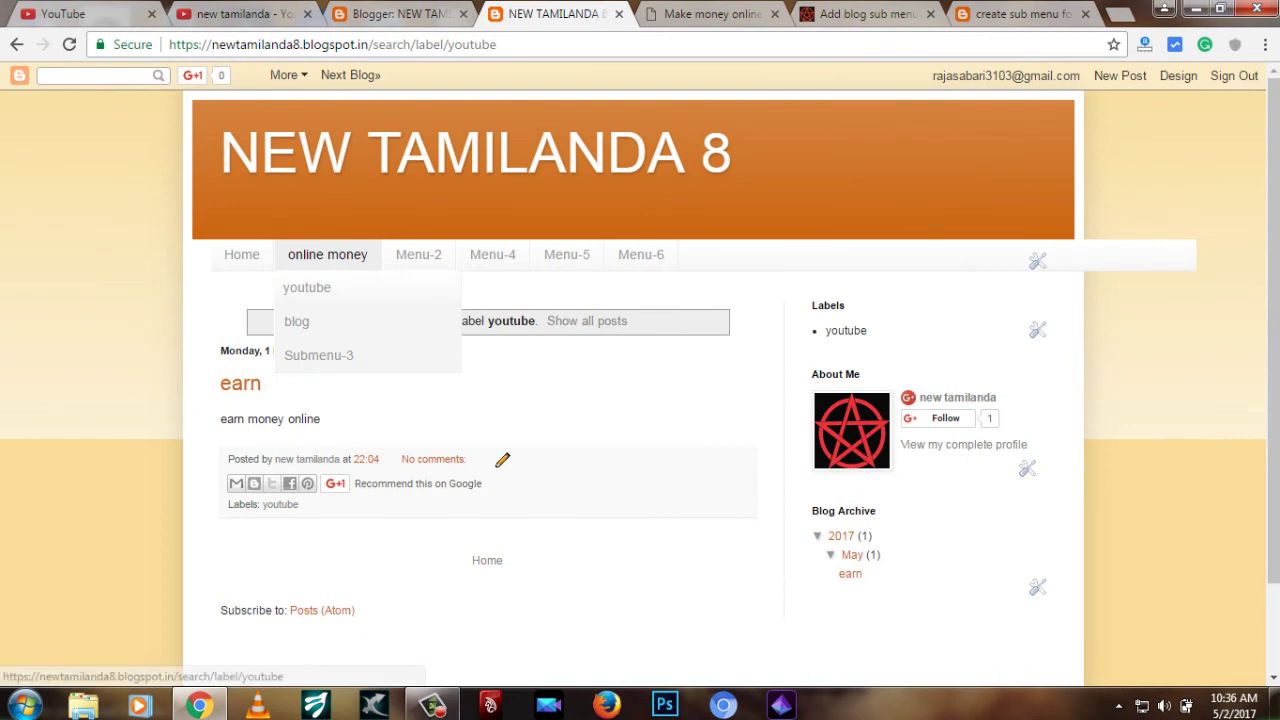